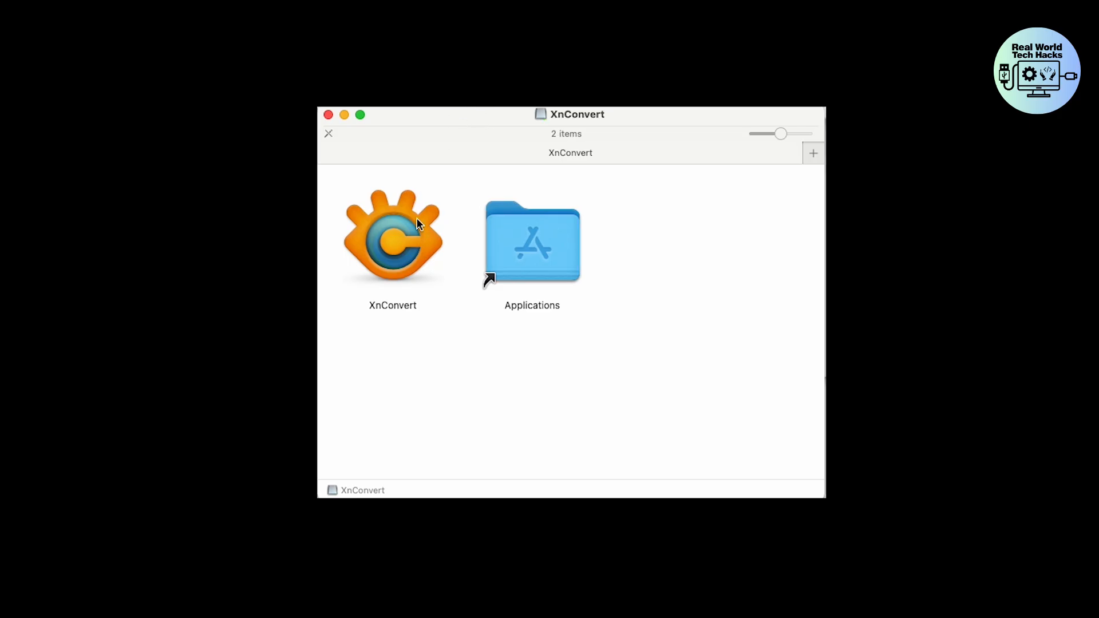
Step: Install XnConvert by copying it from the disk image into the Applications folder
{"action": "left_click", "coordinate": [414, 232]}
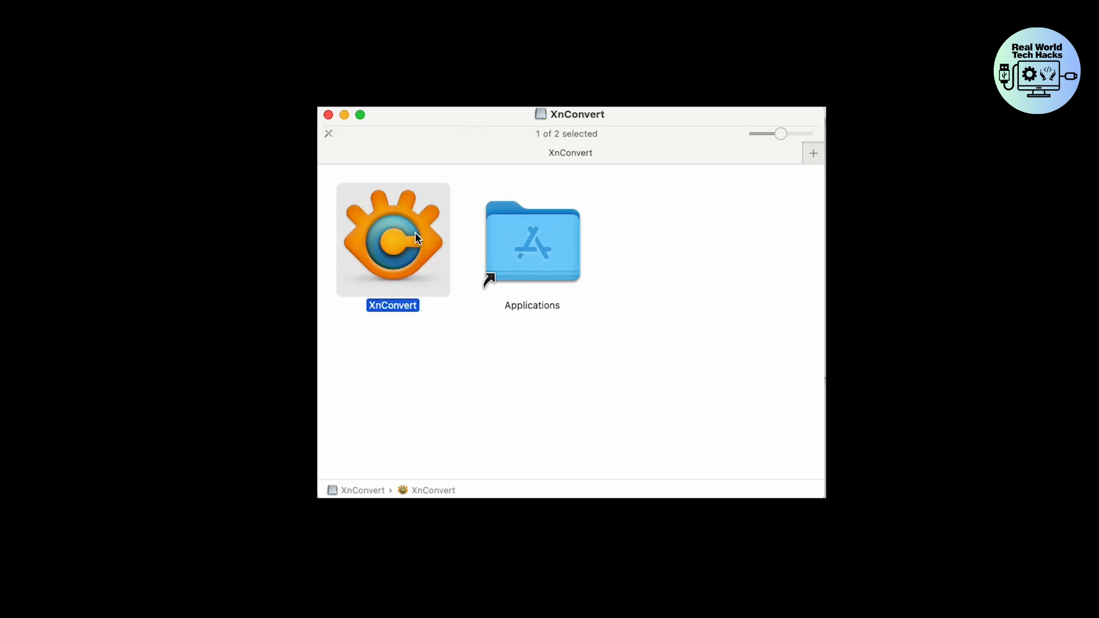
{"action": "left_click_drag", "start_coordinate": [383, 251], "coordinate": [538, 269]}
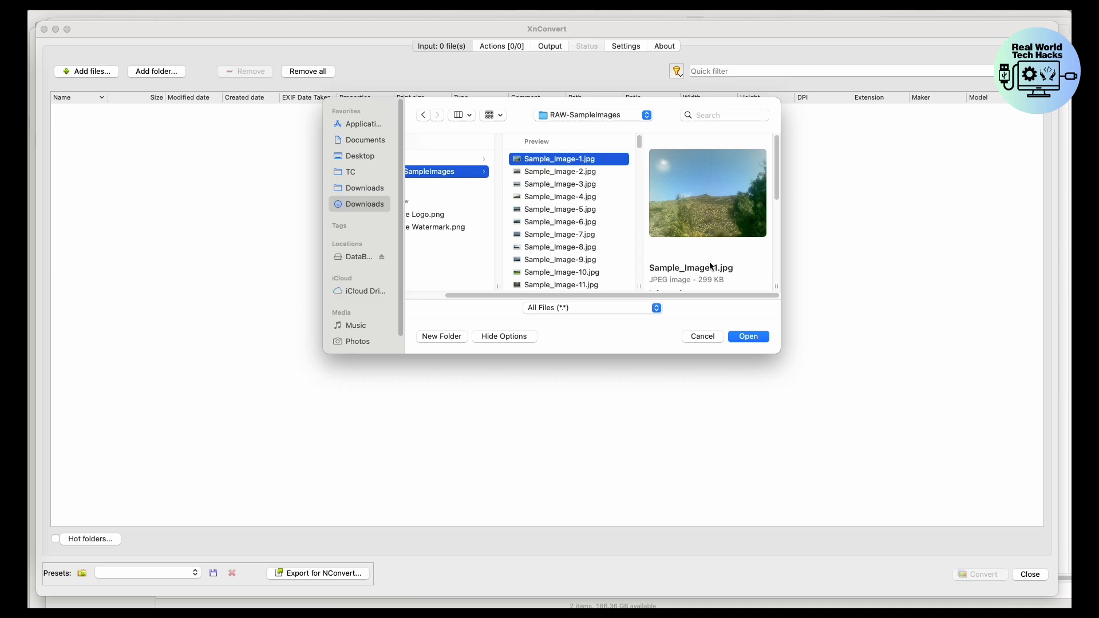
{"action": "key", "text": "super+a"}
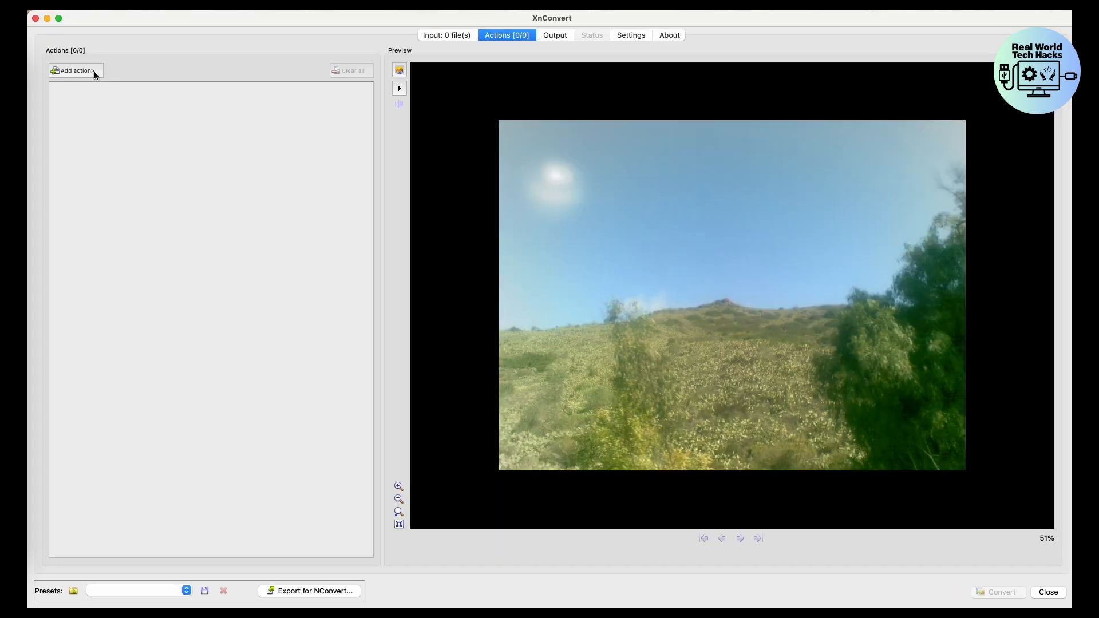
{"action": "left_click", "coordinate": [94, 71]}
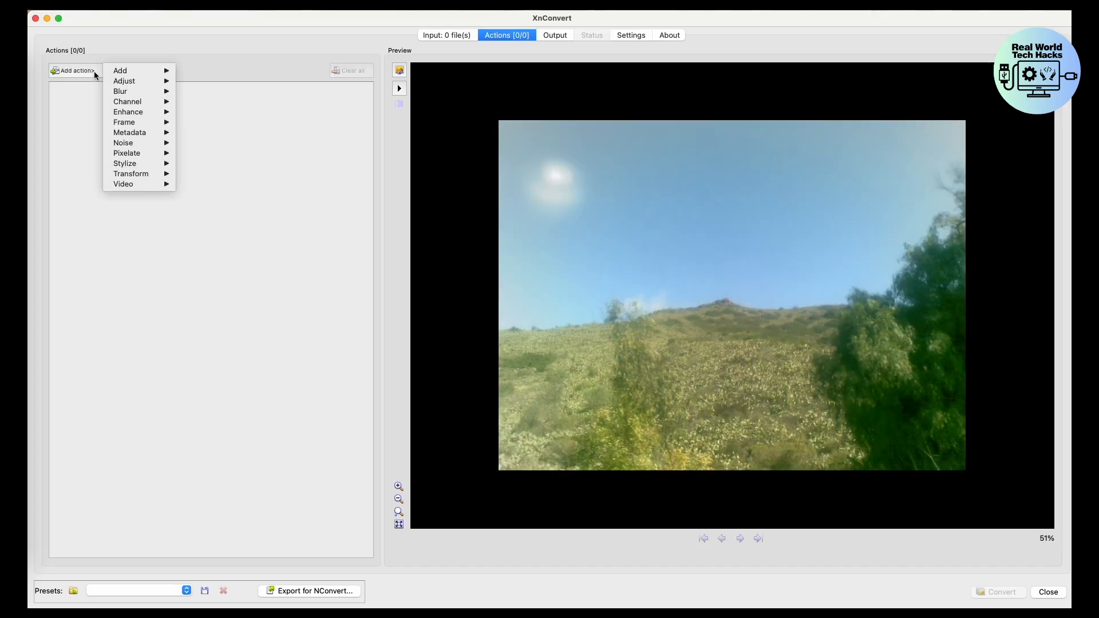
{"action": "mouse_move", "coordinate": [126, 155]}
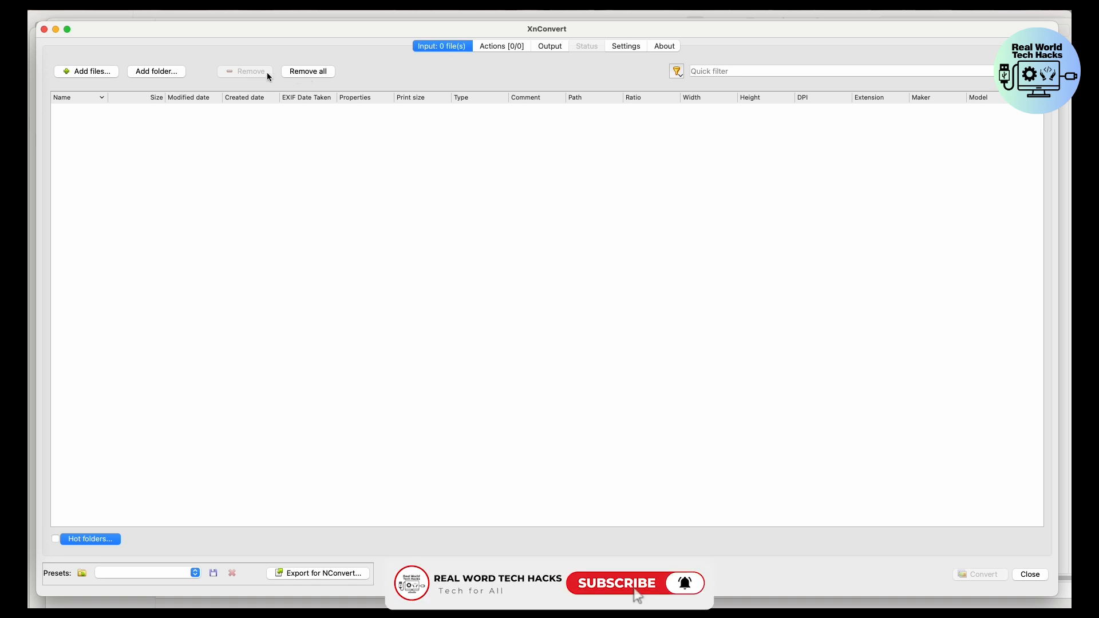
Step: Add all the images from the RAW-SampleImages folder in Downloads to the input list using the file chooser
{"action": "left_click", "coordinate": [89, 71]}
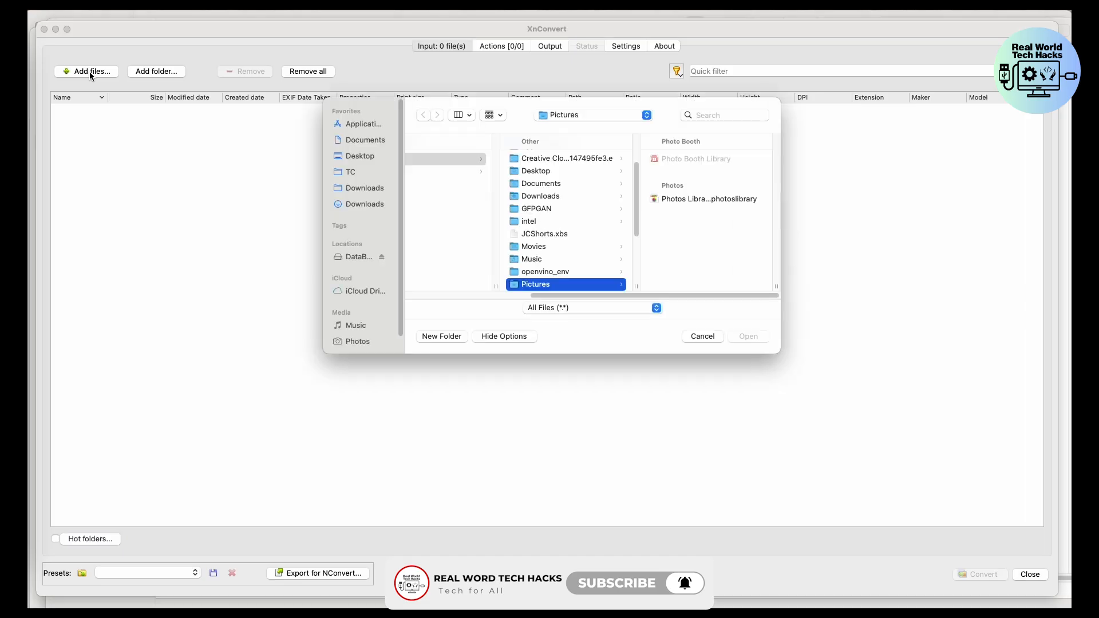
{"action": "left_click", "coordinate": [360, 204]}
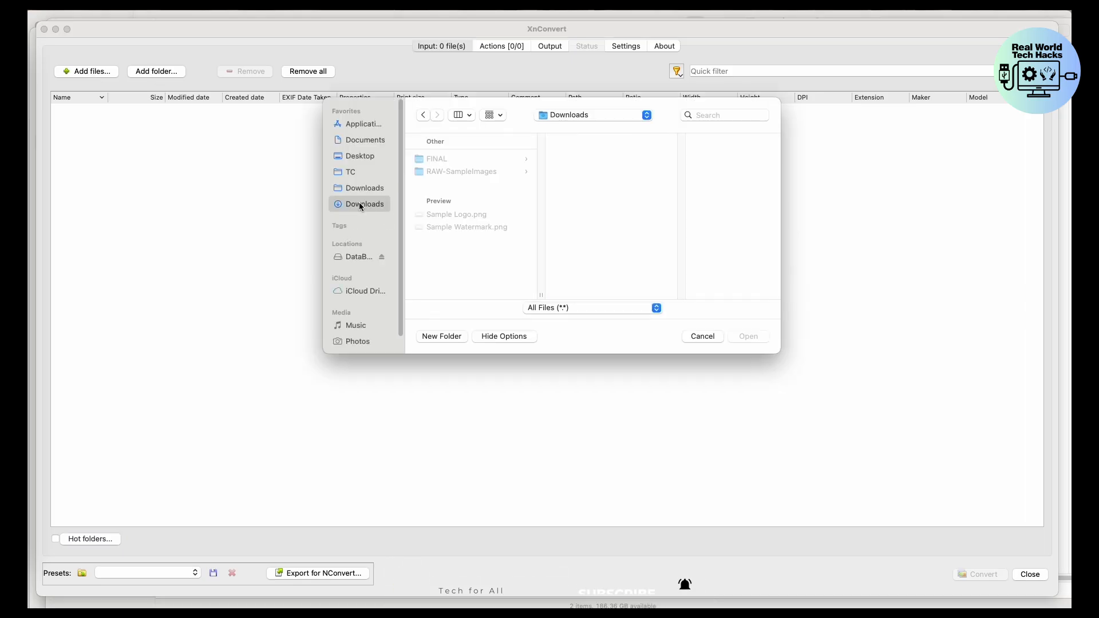
{"action": "left_click", "coordinate": [461, 171]}
{"action": "left_click", "coordinate": [614, 159]}
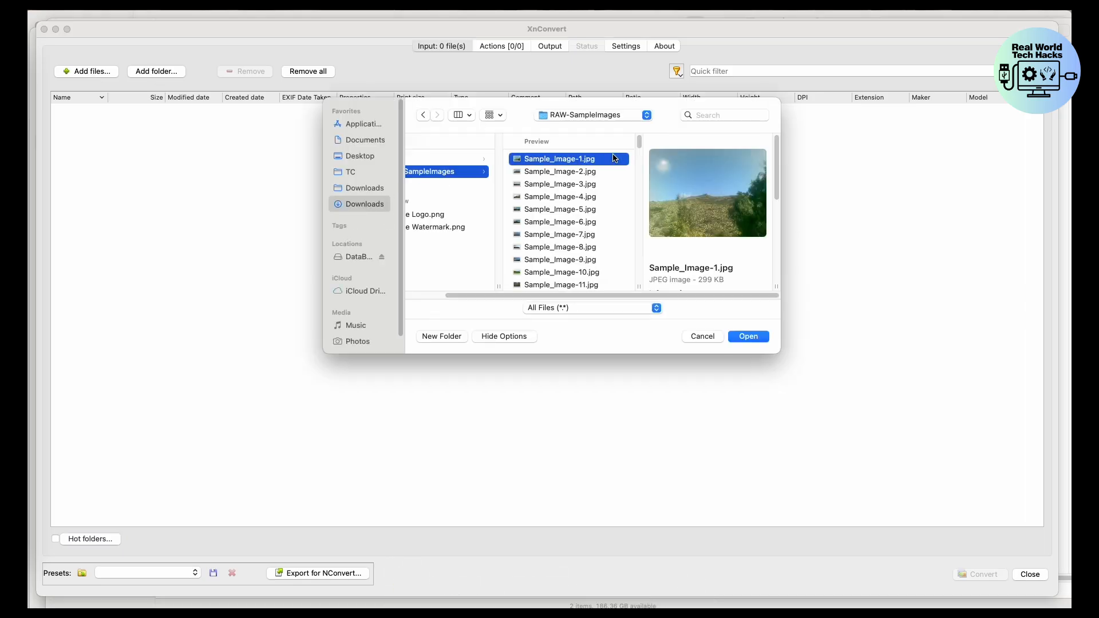
{"action": "key", "text": "super+a"}
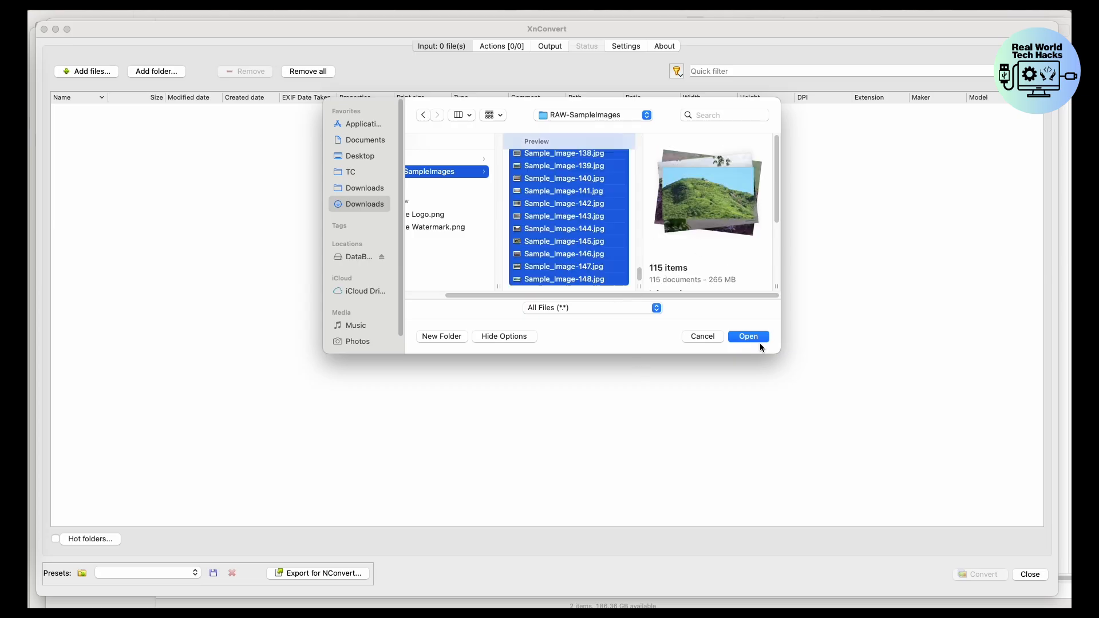
{"action": "left_click", "coordinate": [757, 338]}
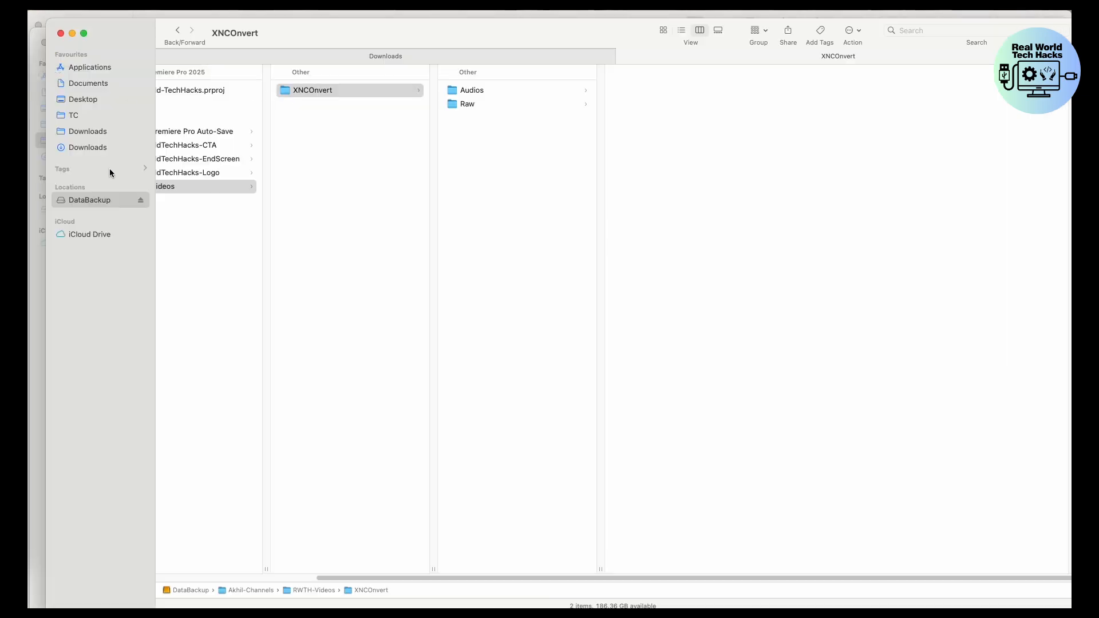
Step: Switch to Finder and bring all the images in Downloads' RAW-SampleImages folder directly into XnConvert's input list
{"action": "left_click", "coordinate": [83, 147]}
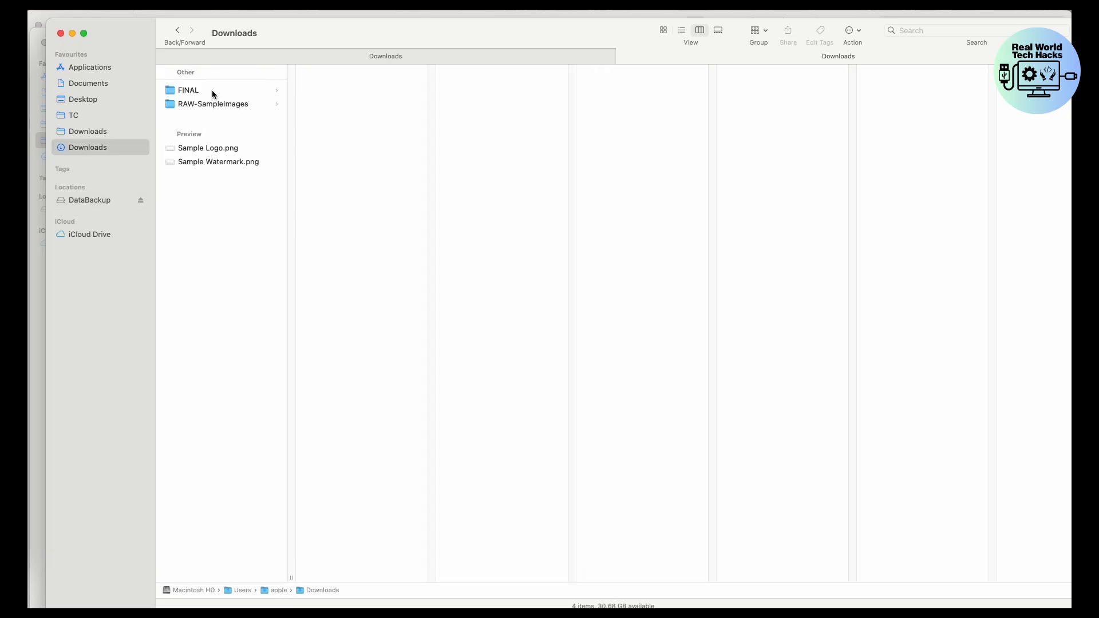
{"action": "left_click", "coordinate": [218, 103]}
{"action": "left_click", "coordinate": [372, 120]}
{"action": "key", "text": "super+a"}
{"action": "left_click_drag", "start_coordinate": [350, 118], "coordinate": [548, 307]}
{"action": "key", "text": "super+Tab"}
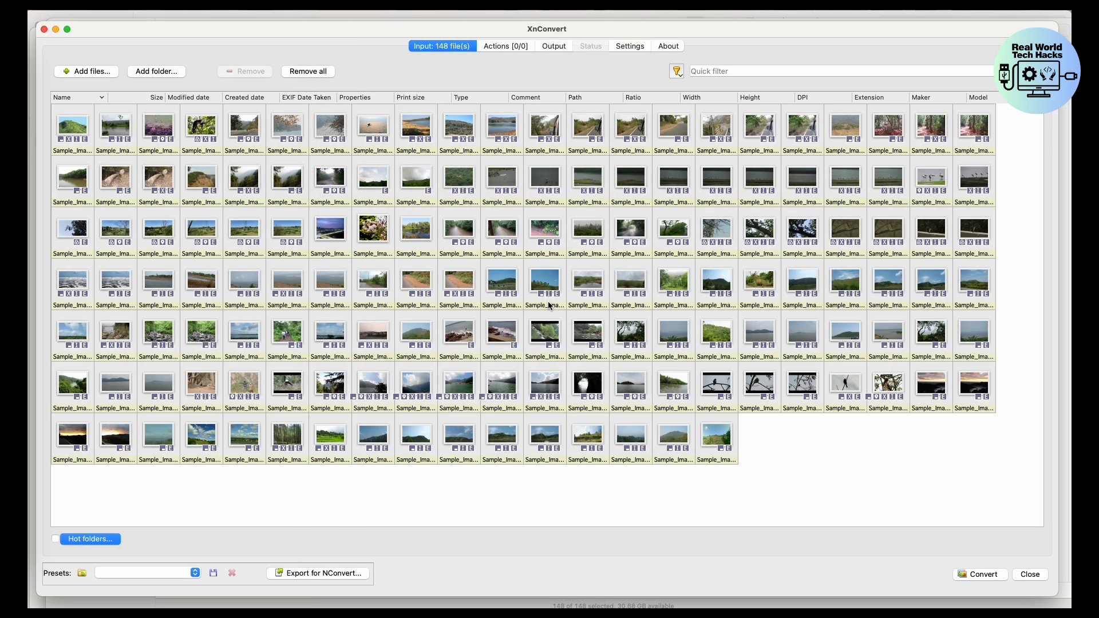
Step: Remove three individual images from the last row of the input list and clear all the remaining files
{"action": "left_click", "coordinate": [288, 437]}
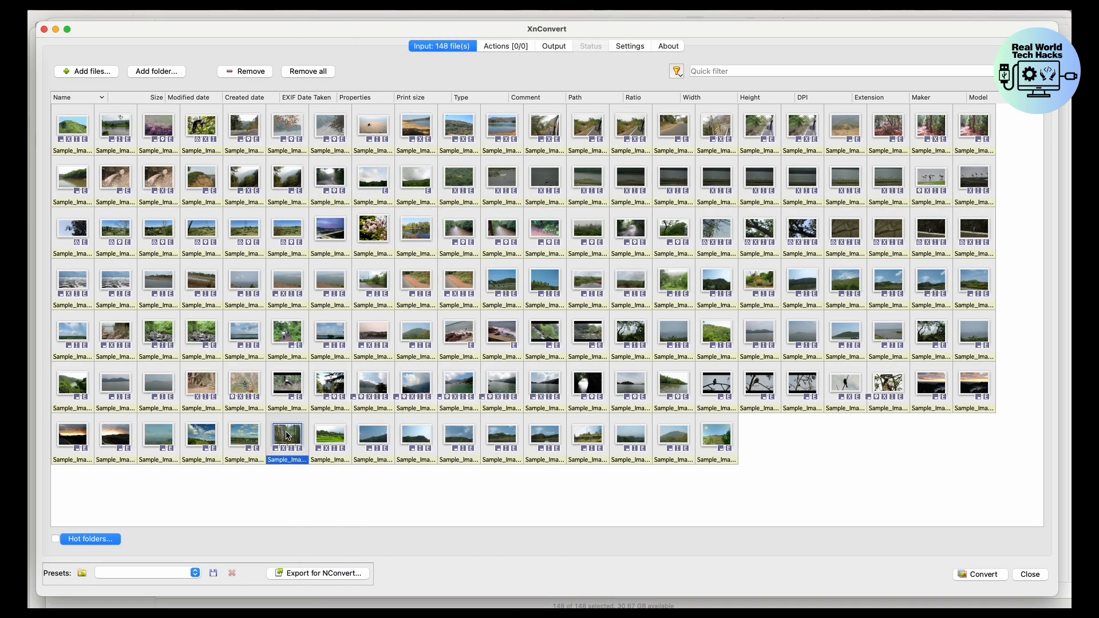
{"action": "left_click", "coordinate": [245, 72]}
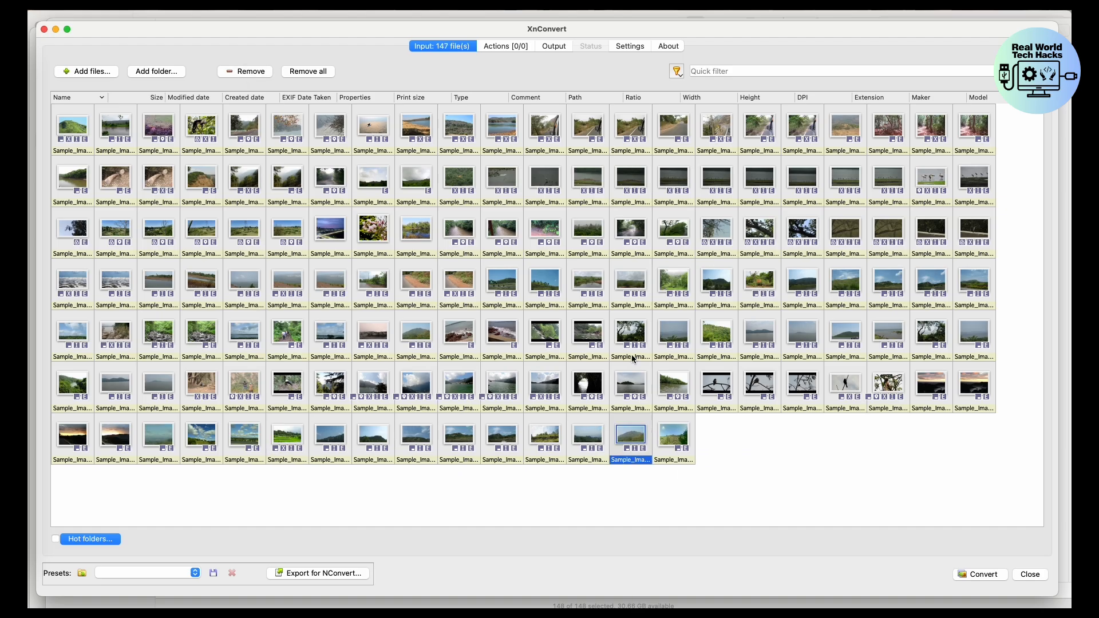
{"action": "left_click", "coordinate": [261, 72]}
{"action": "left_click", "coordinate": [261, 73]}
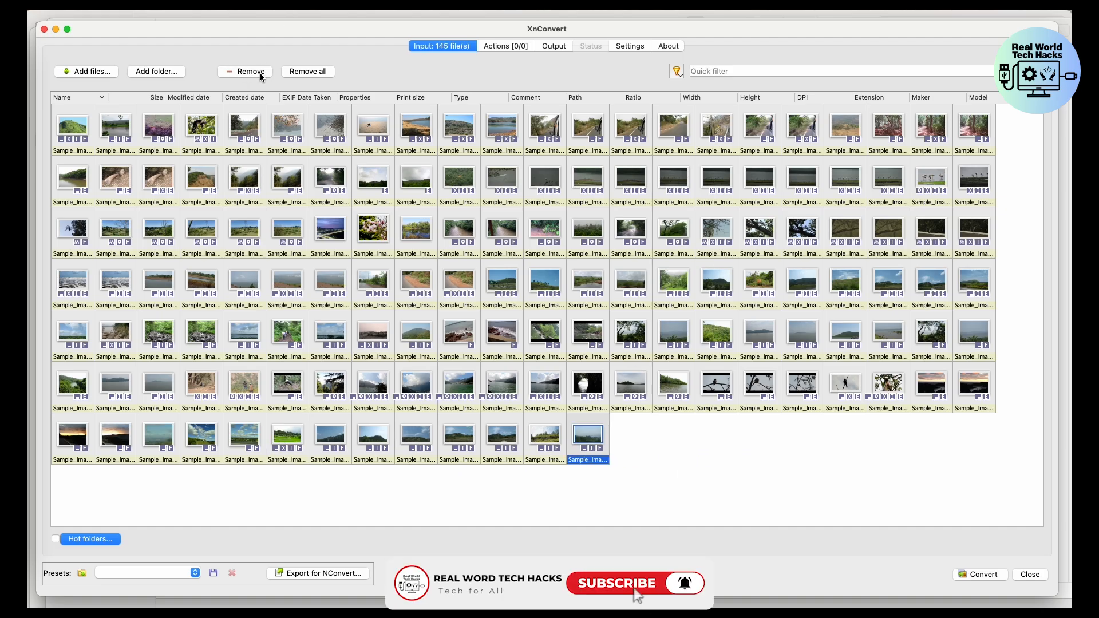
{"action": "left_click", "coordinate": [308, 72]}
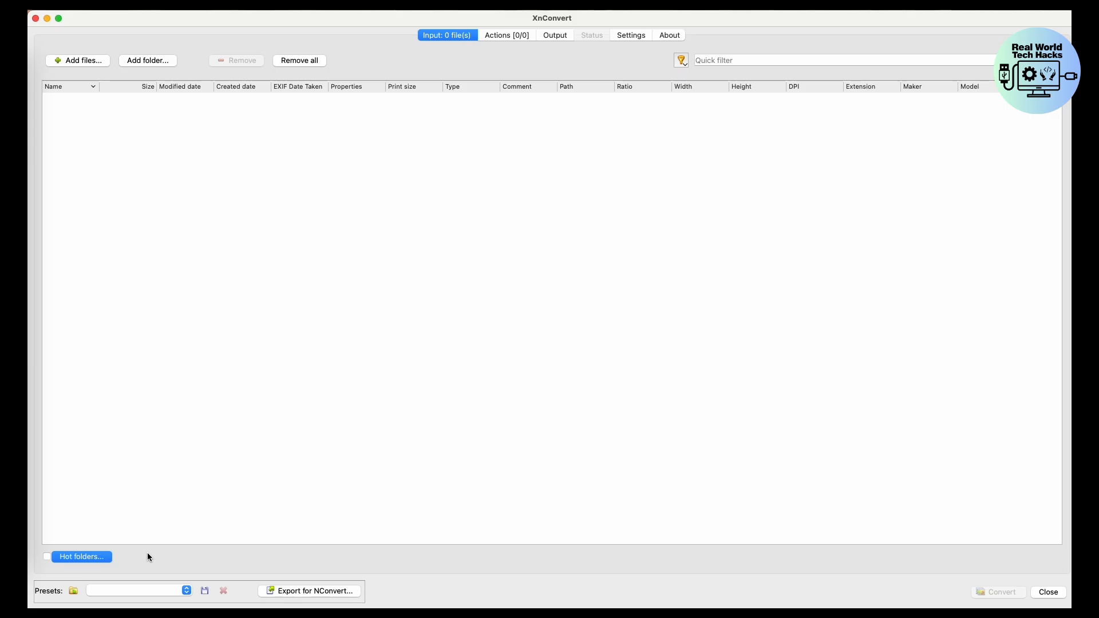
{"action": "left_click", "coordinate": [505, 37]}
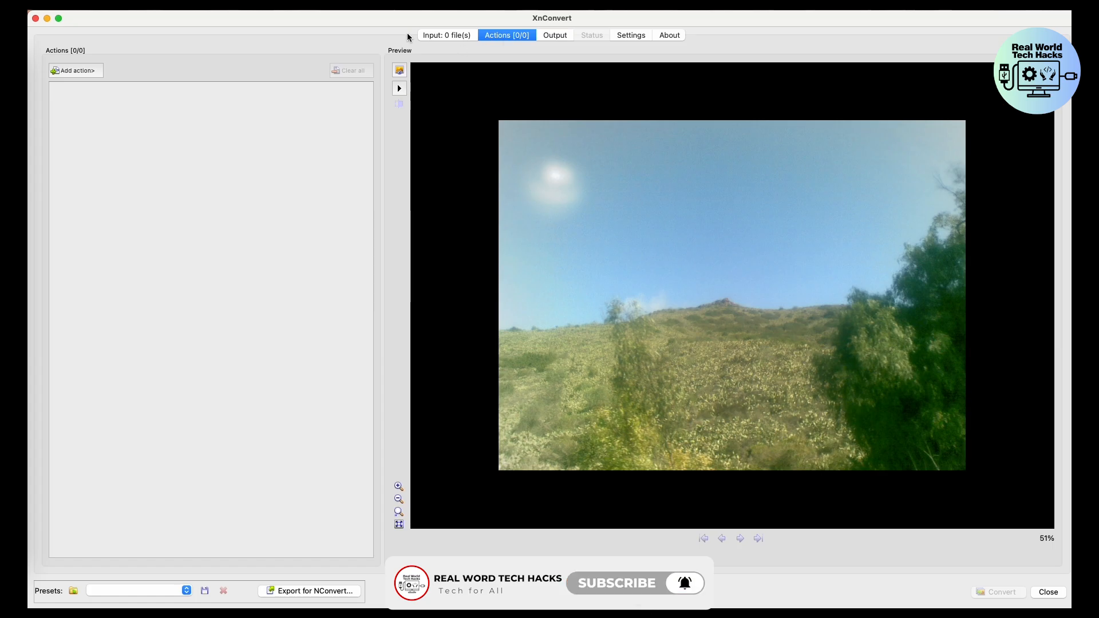
{"action": "left_click", "coordinate": [94, 71]}
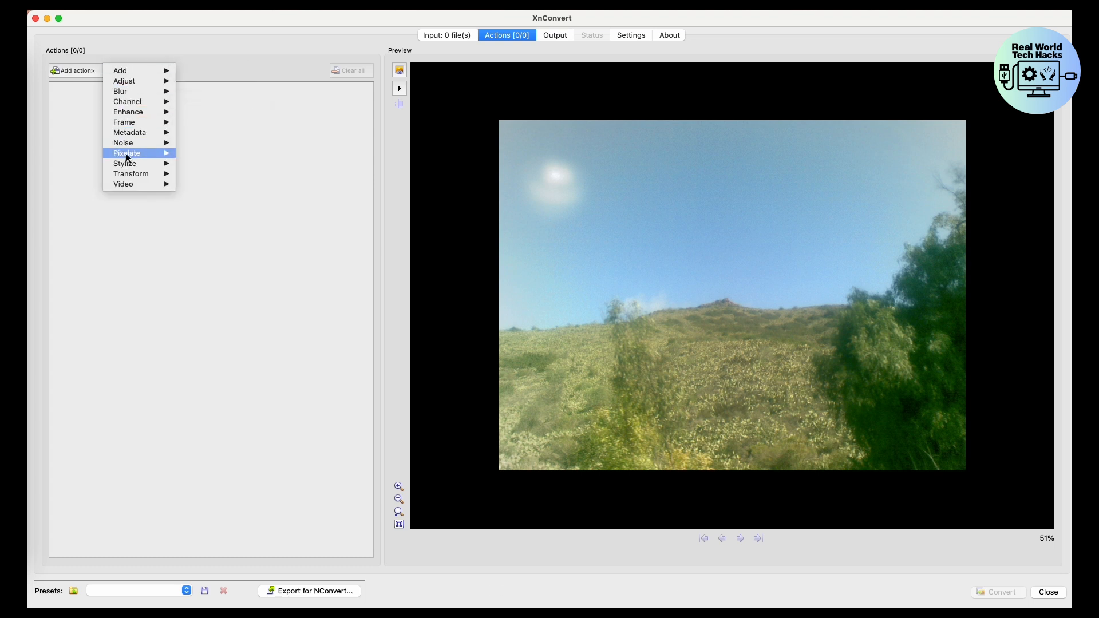
{"action": "left_click", "coordinate": [127, 193]}
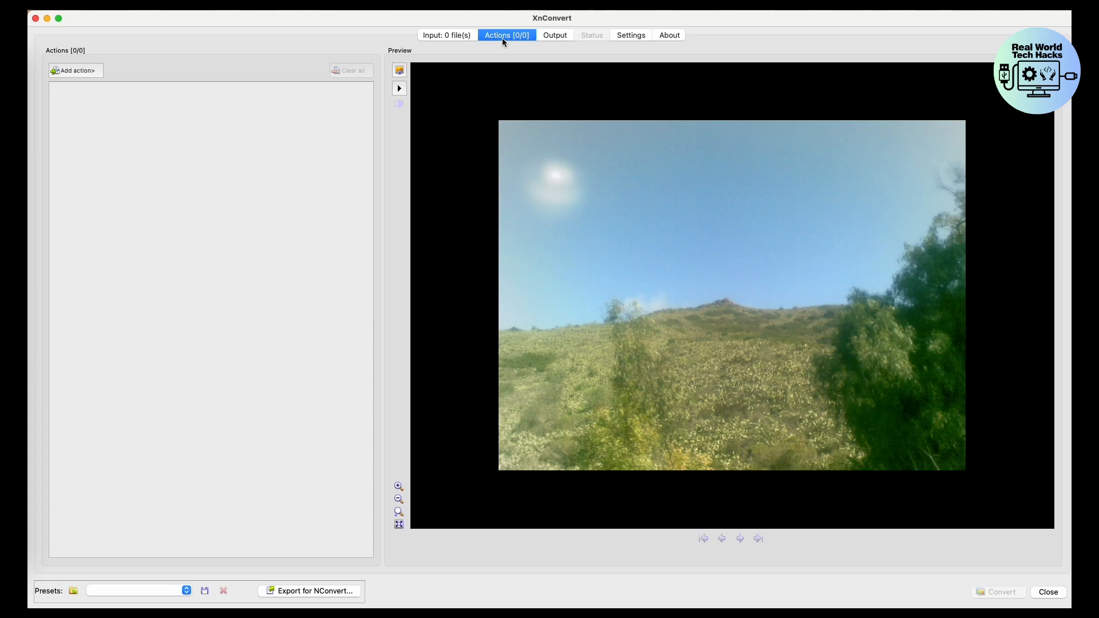
Step: Add Sample_Image-1.jpg through Sample_Image-148.jpg from the RAW-SampleImages folder to the input list and select them all
{"action": "left_click", "coordinate": [462, 35]}
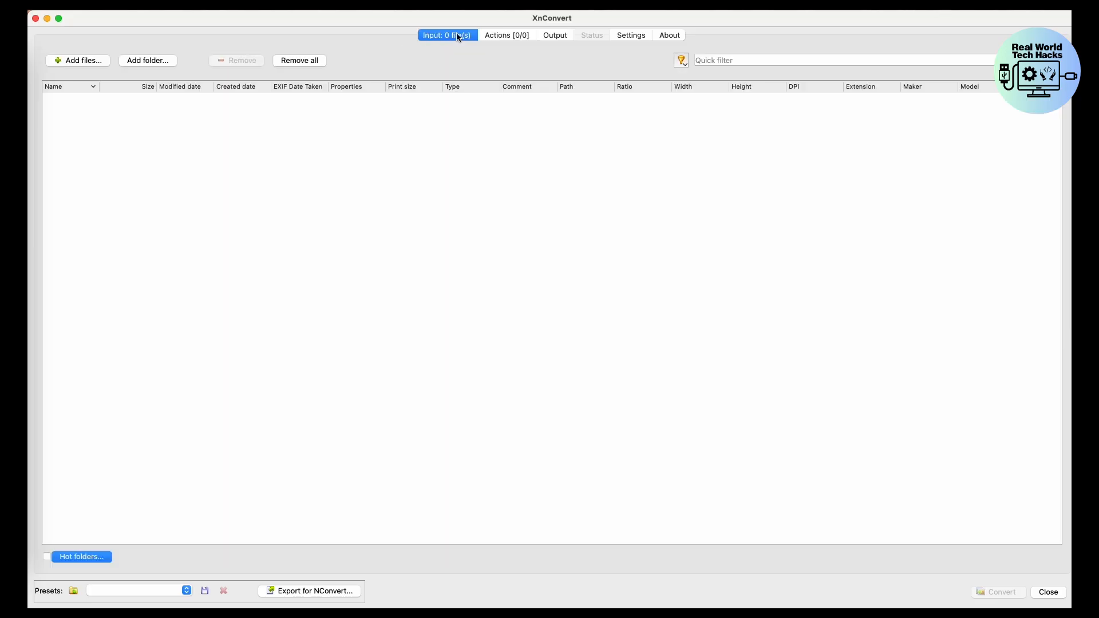
{"action": "left_click", "coordinate": [94, 61]}
{"action": "left_click", "coordinate": [658, 159]}
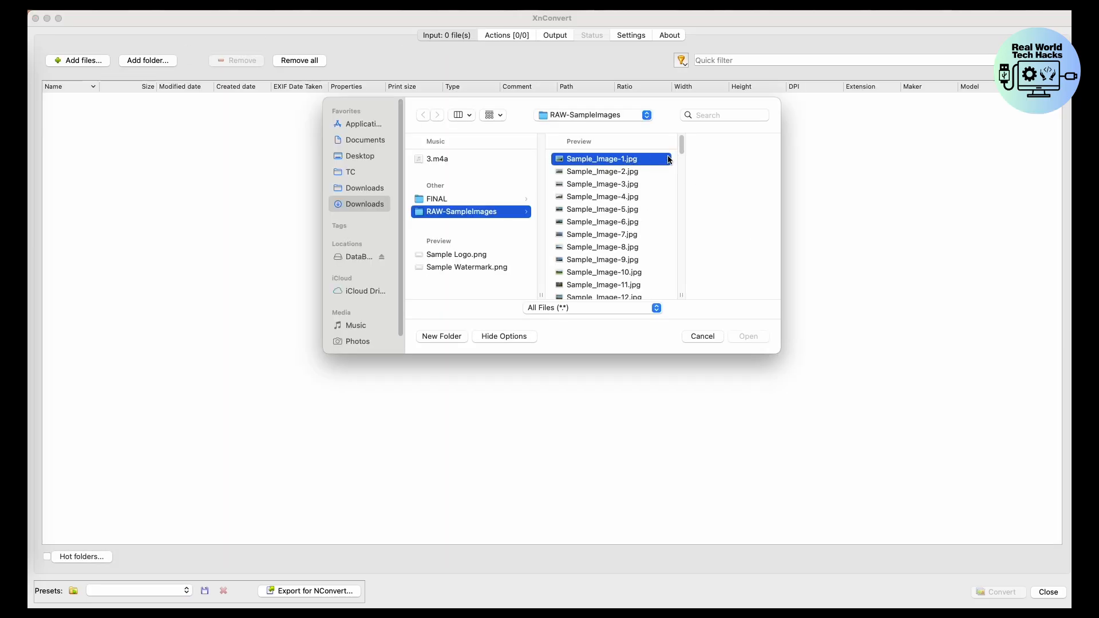
{"action": "left_click_drag", "start_coordinate": [639, 145], "coordinate": [637, 292]}
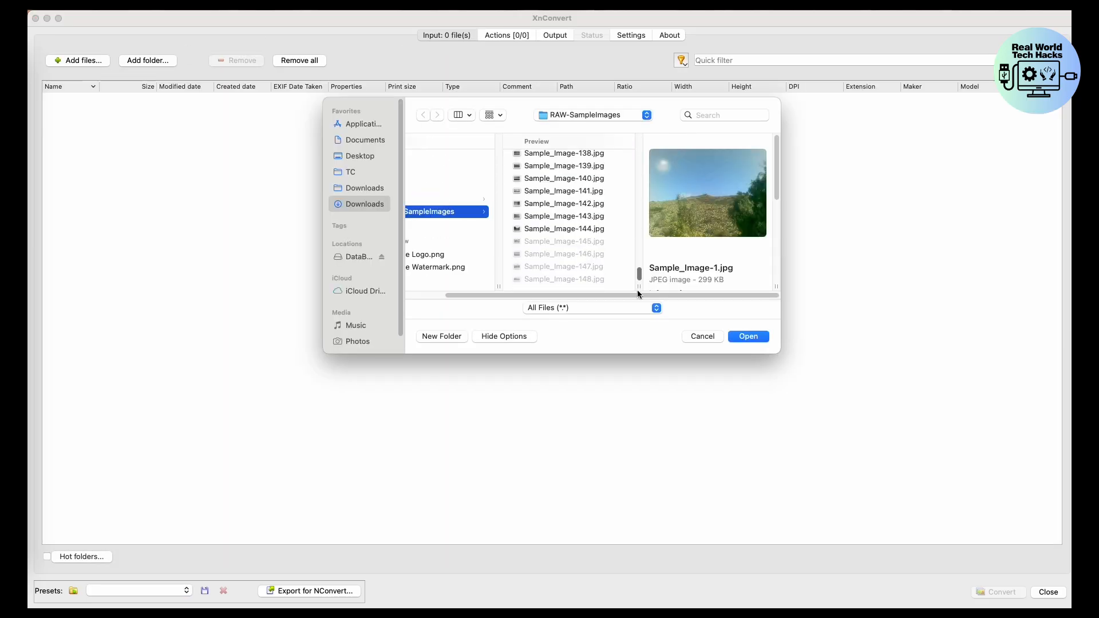
{"action": "left_click", "coordinate": [596, 280], "text": "shift"}
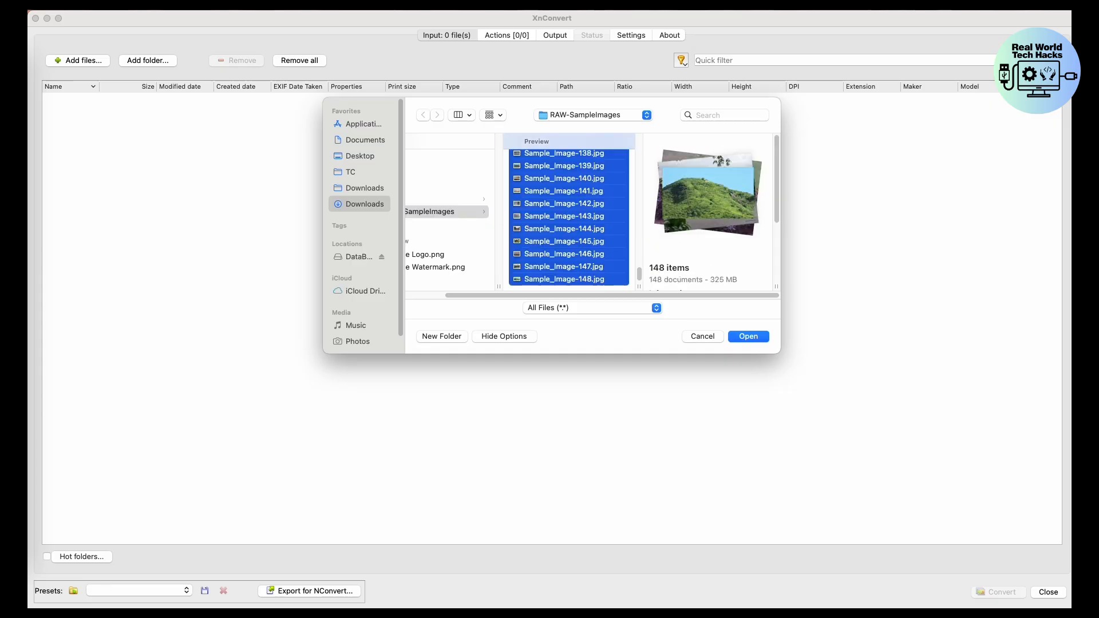
{"action": "left_click", "coordinate": [755, 338]}
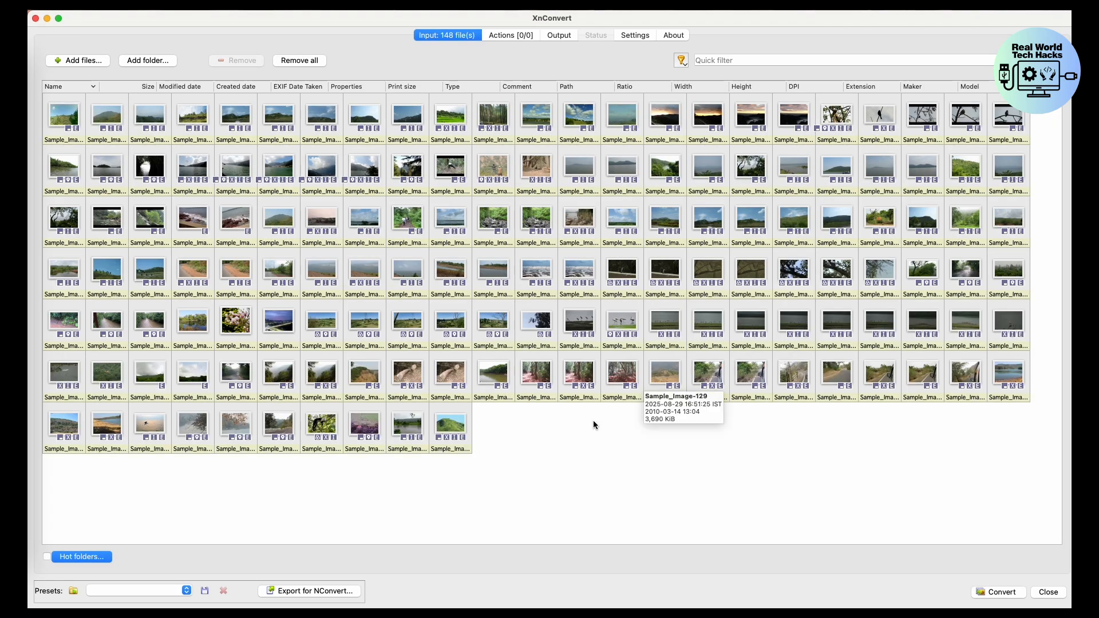
{"action": "key", "text": "super+a"}
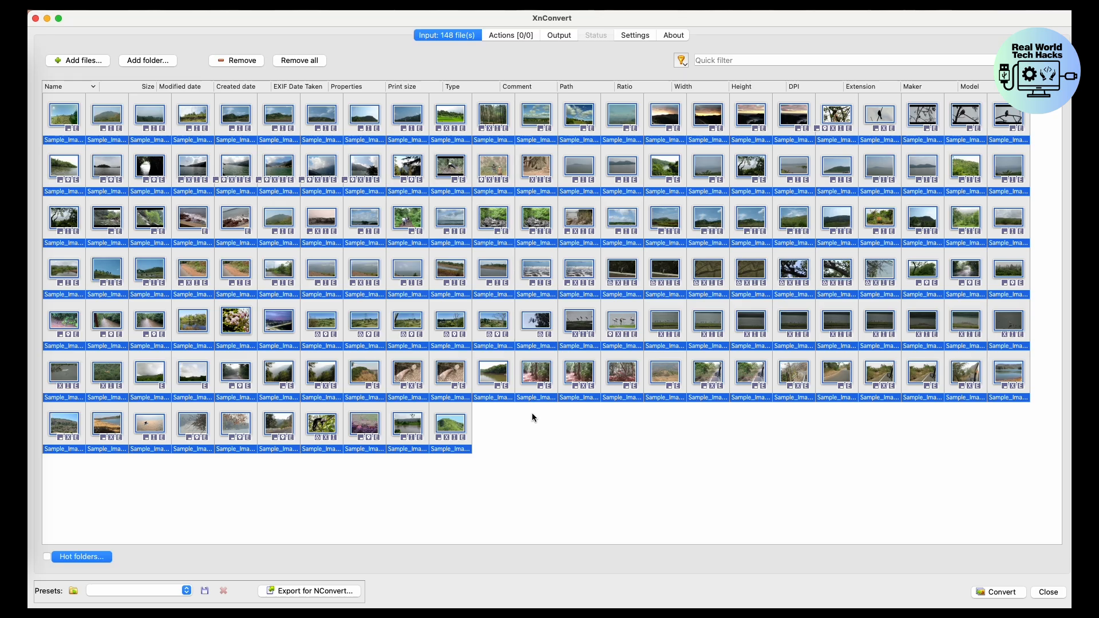
Step: Look through the available action categories, including Channel, Enhance, Metadata and Transform, without adding an action
{"action": "left_click", "coordinate": [503, 35]}
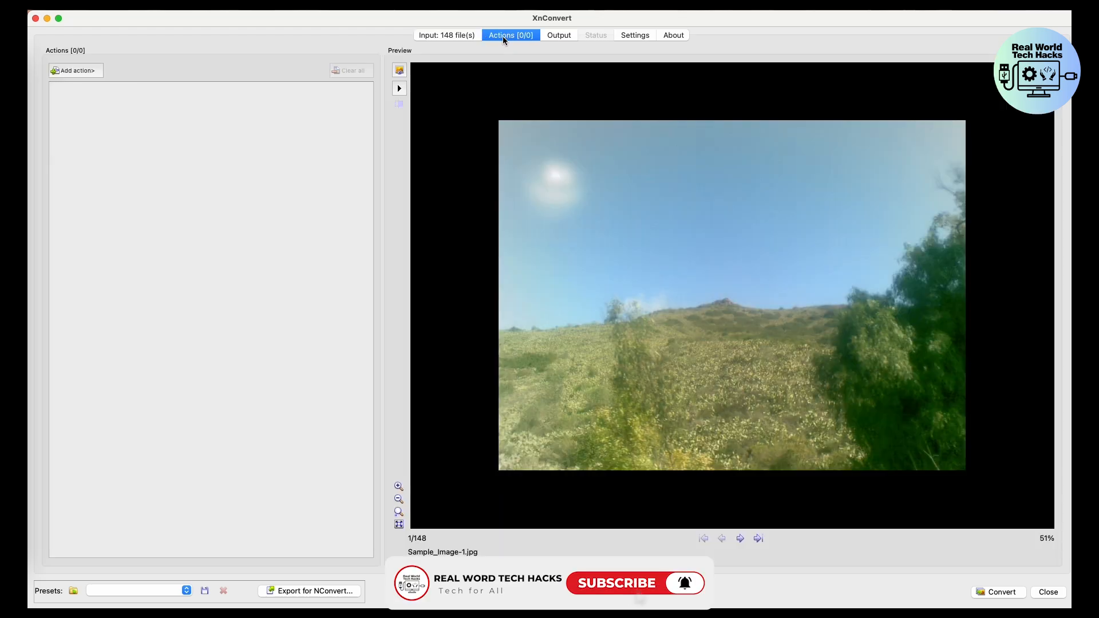
{"action": "left_click", "coordinate": [99, 72]}
{"action": "mouse_move", "coordinate": [116, 73]}
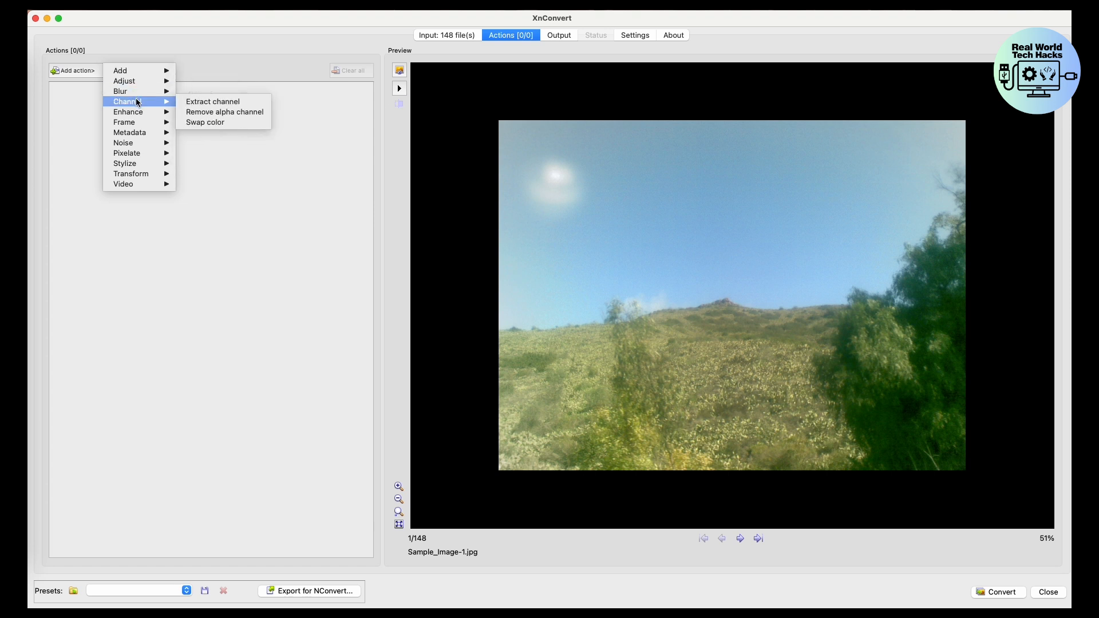
{"action": "mouse_move", "coordinate": [136, 116]}
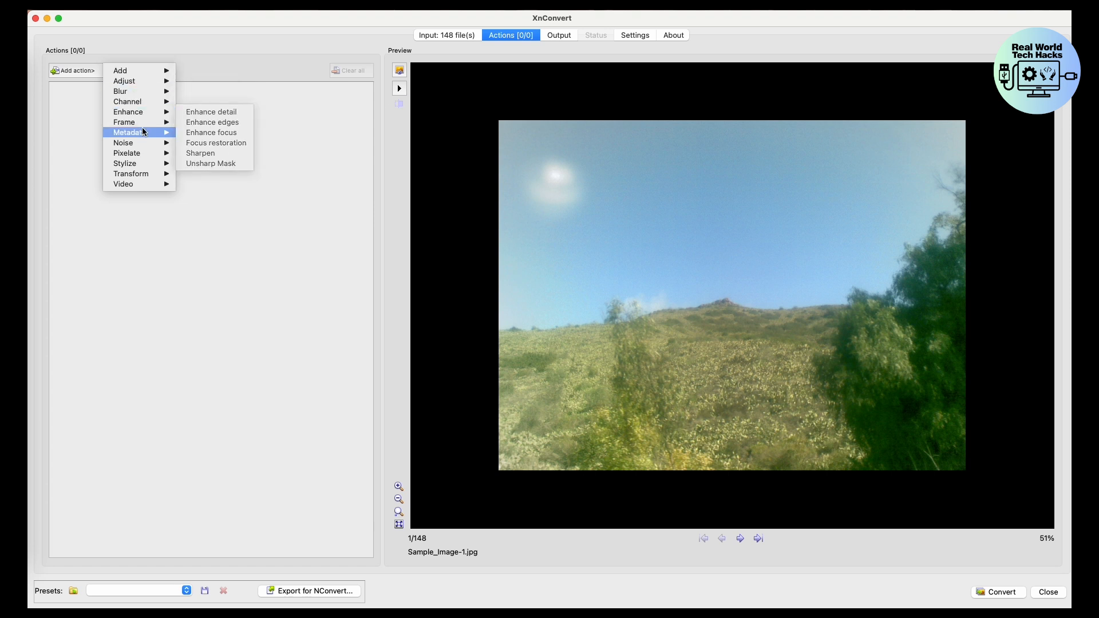
{"action": "mouse_move", "coordinate": [138, 137]}
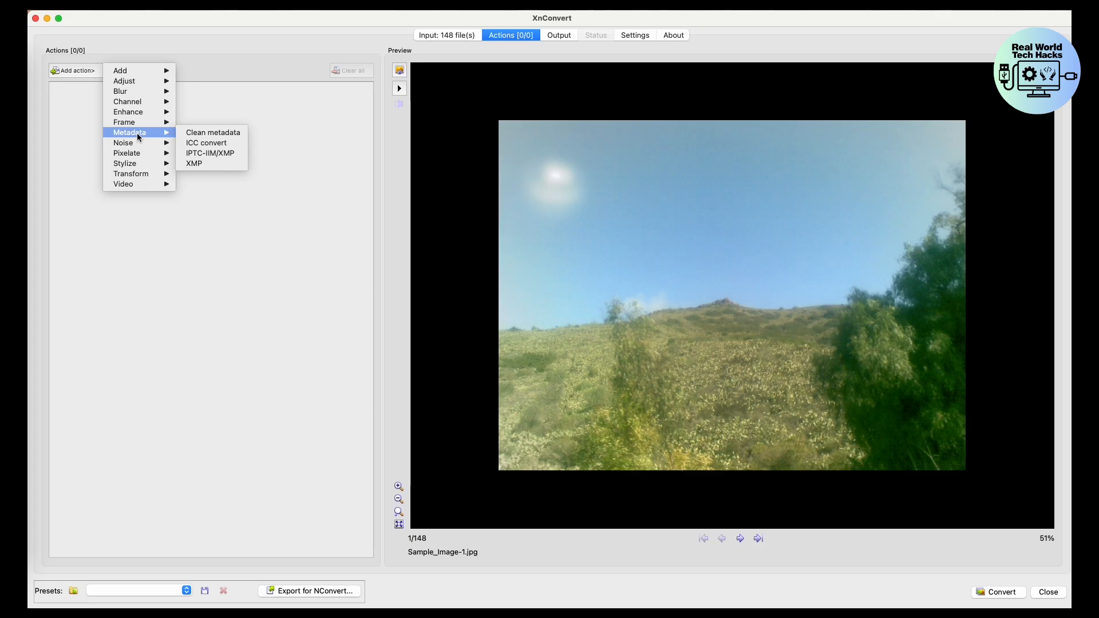
{"action": "mouse_move", "coordinate": [140, 174]}
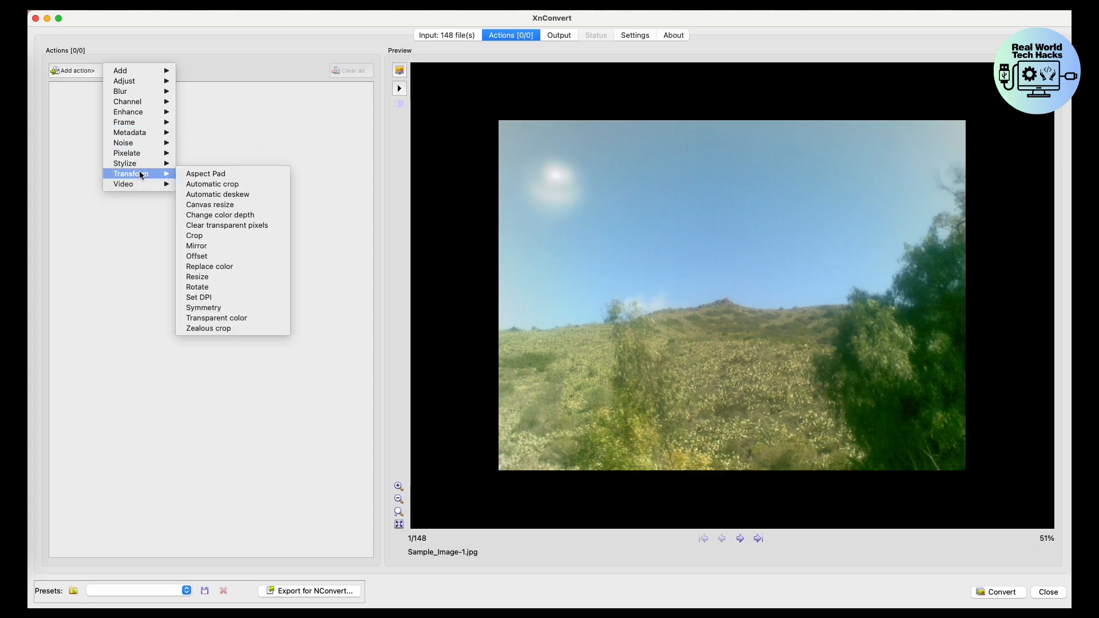
{"action": "left_click", "coordinate": [158, 55]}
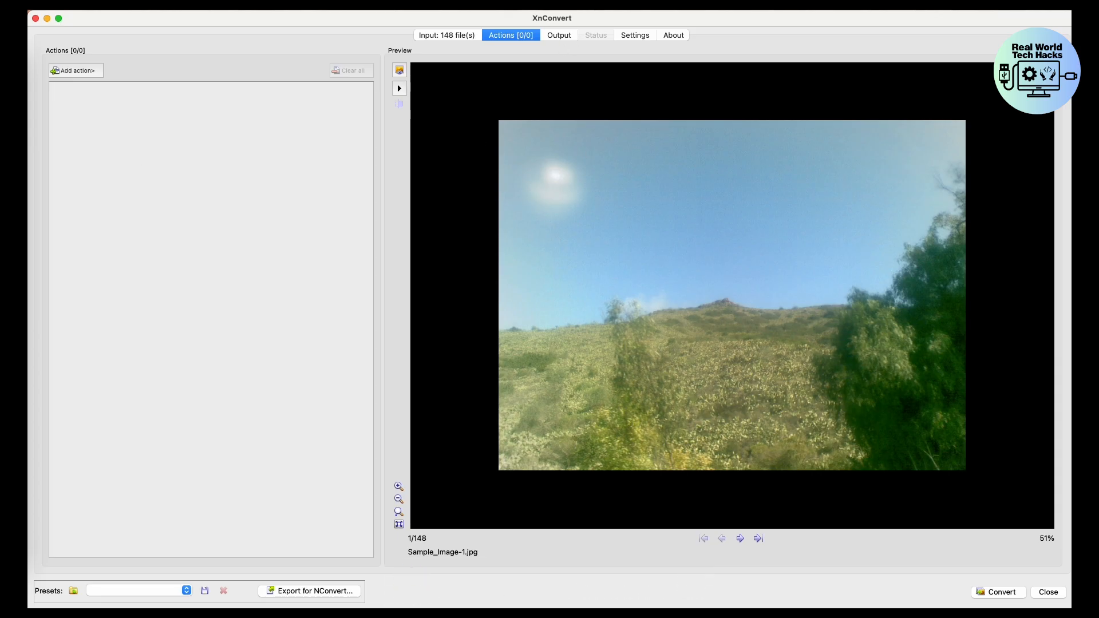
Step: Advance the actions preview through the next input images, starting from Sample_Image-1.jpg
{"action": "left_click", "coordinate": [742, 539]}
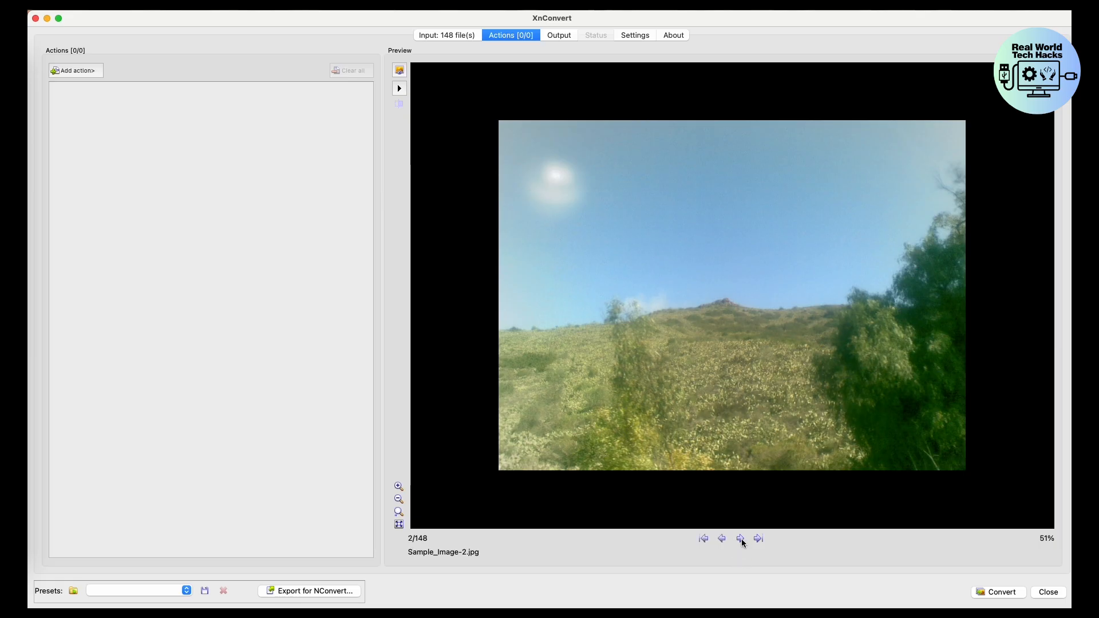
{"action": "left_click", "coordinate": [740, 539]}
{"action": "left_click", "coordinate": [741, 538]}
{"action": "left_click", "coordinate": [740, 539]}
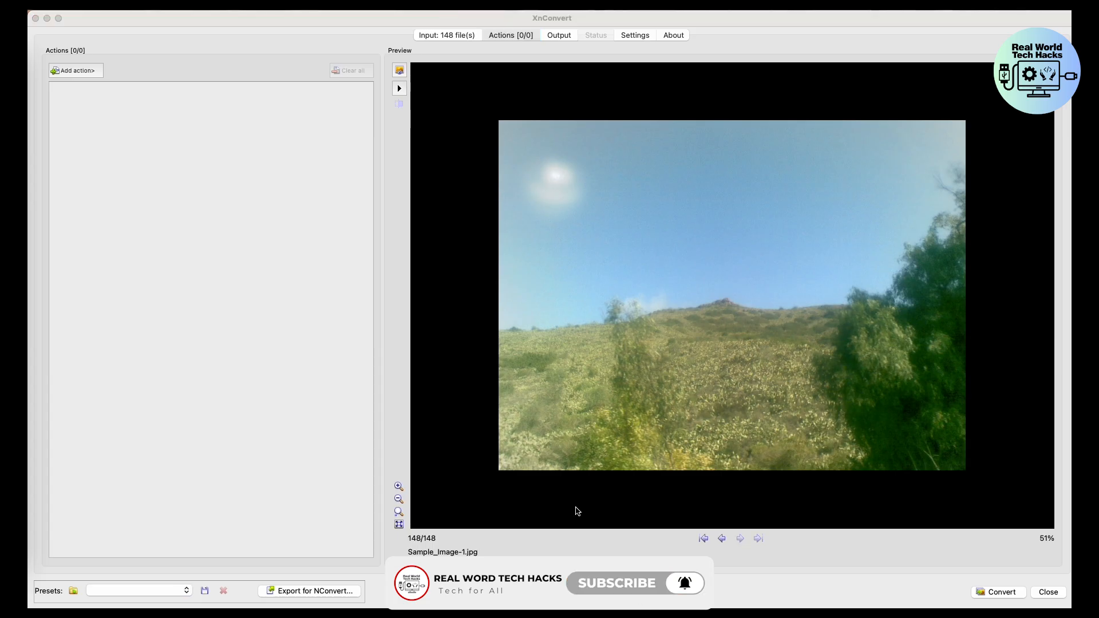
Step: Set the output folder to Downloads/FINAL and append _modified to the {Filename} output name pattern
{"action": "left_click", "coordinate": [560, 36]}
{"action": "left_click", "coordinate": [559, 36]}
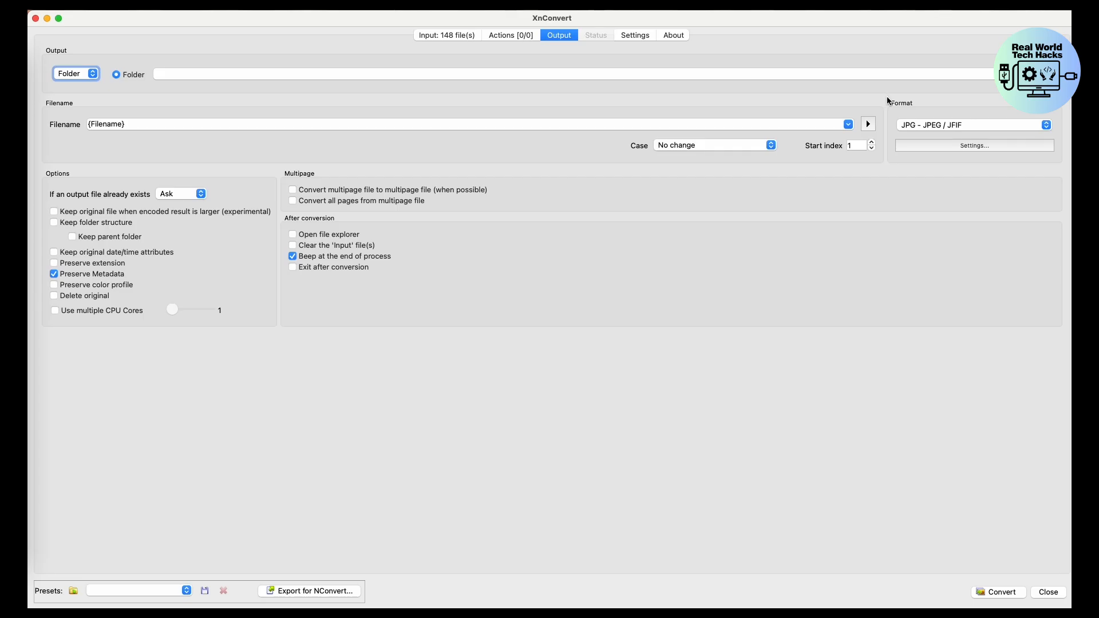
{"action": "left_click", "coordinate": [1043, 74]}
{"action": "left_click", "coordinate": [373, 205]}
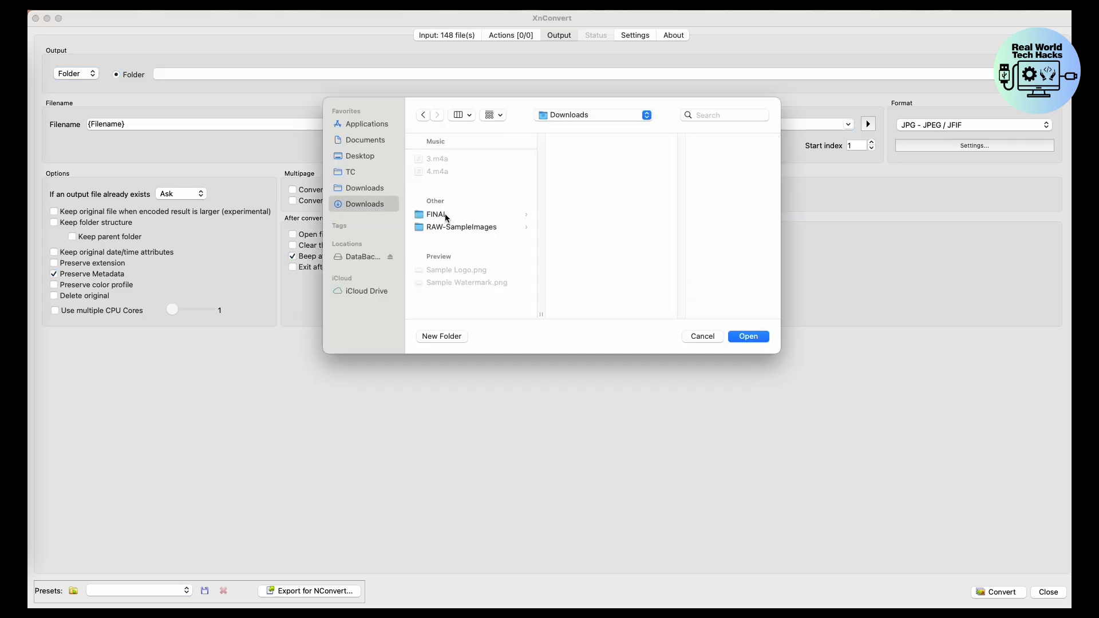
{"action": "left_click", "coordinate": [440, 216]}
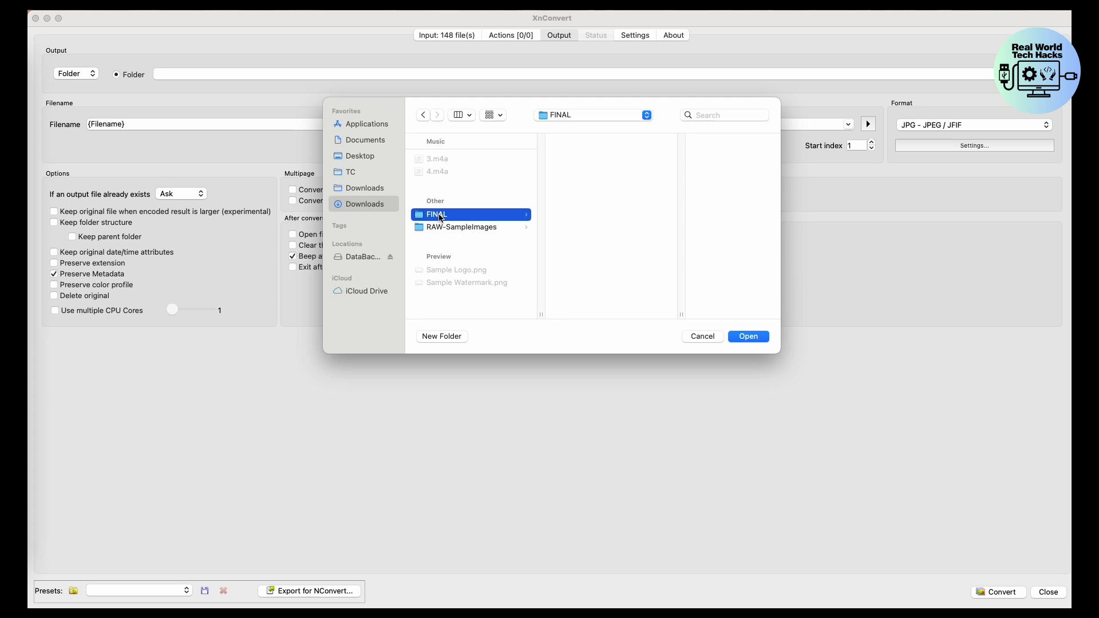
{"action": "left_click", "coordinate": [744, 338]}
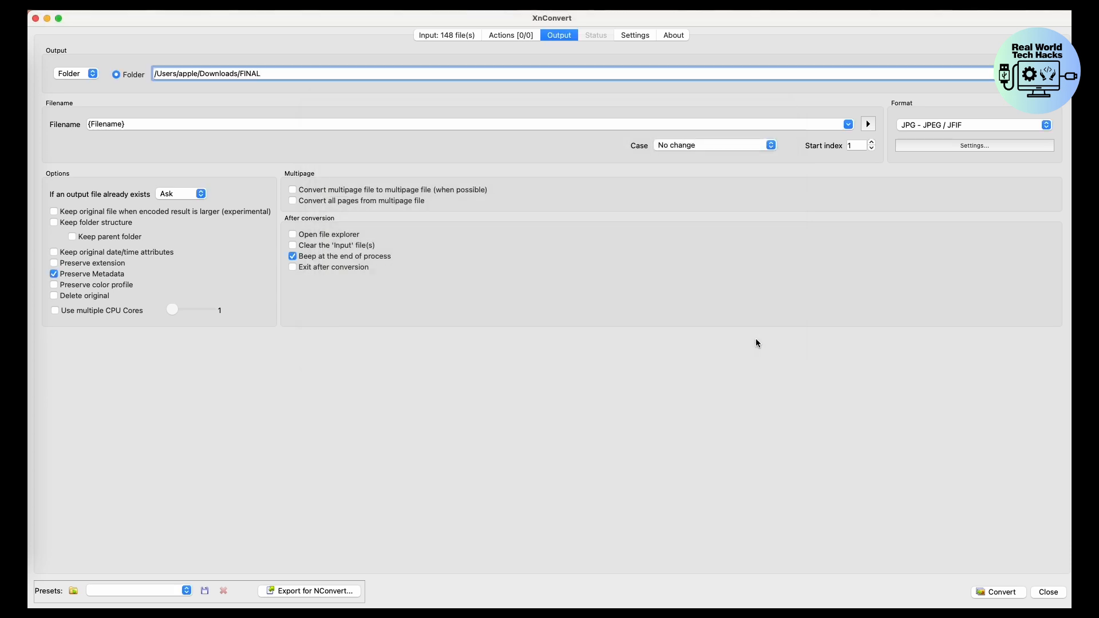
{"action": "left_click", "coordinate": [151, 124]}
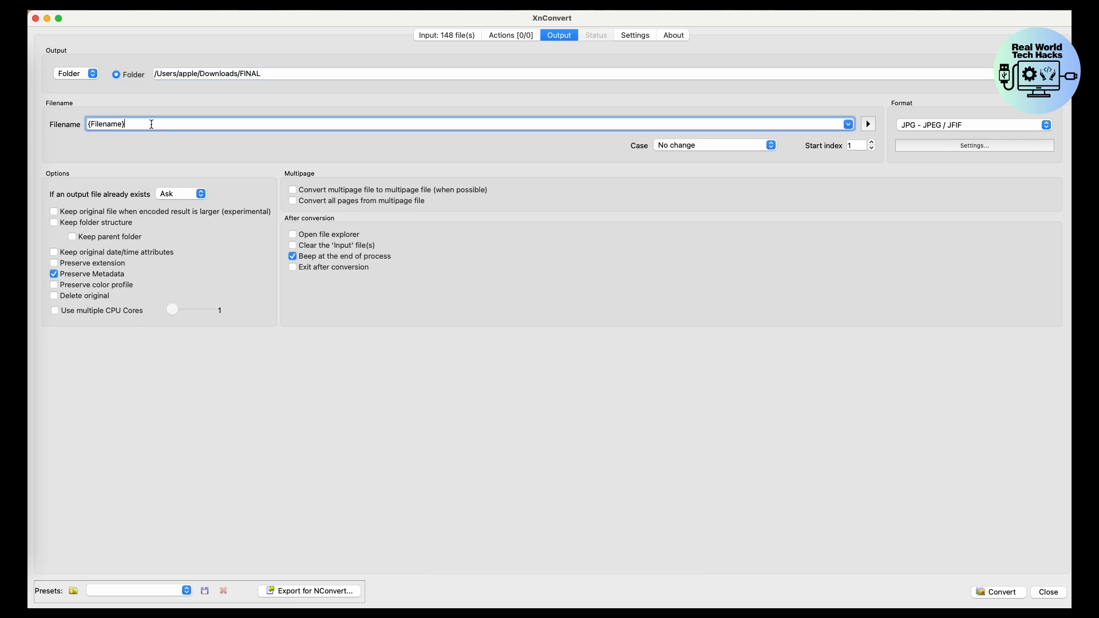
{"action": "type", "text": "_modified"}
Step: Try the Light and Dark interface themes and return the theme to Default
{"action": "left_click", "coordinate": [636, 36]}
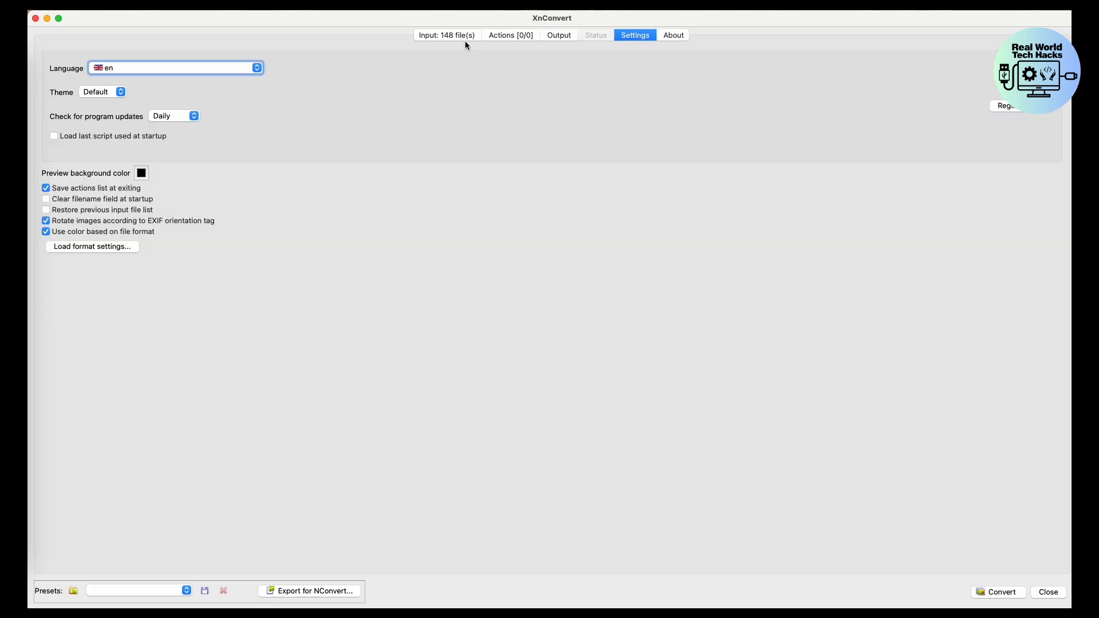
{"action": "left_click", "coordinate": [106, 93]}
{"action": "left_click", "coordinate": [105, 93]}
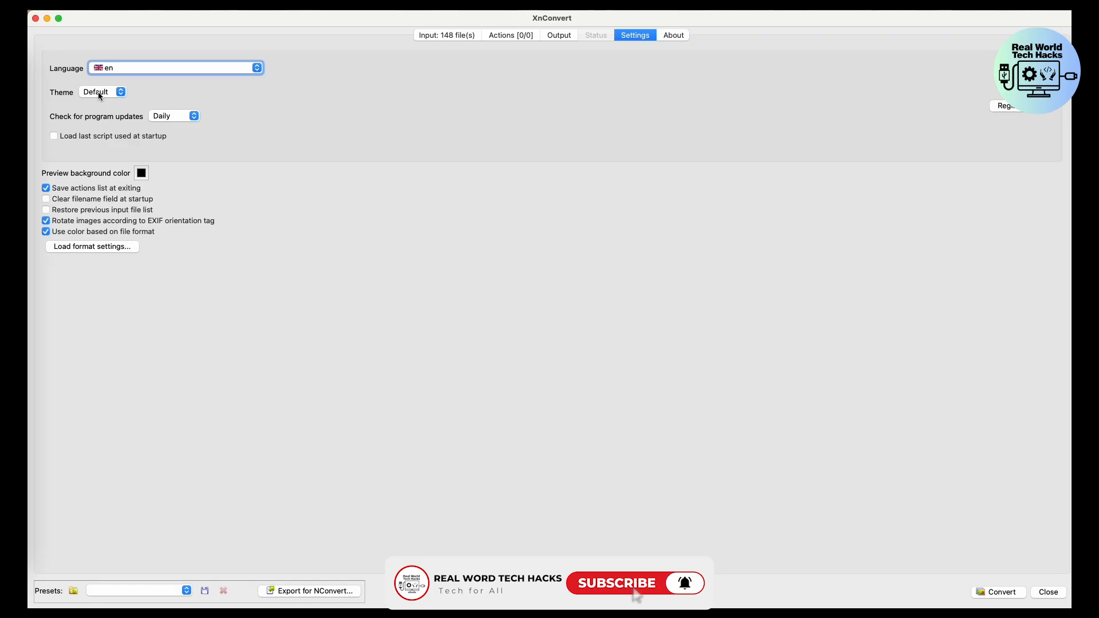
{"action": "left_click", "coordinate": [99, 94]}
{"action": "left_click", "coordinate": [98, 102]}
{"action": "left_click", "coordinate": [96, 96]}
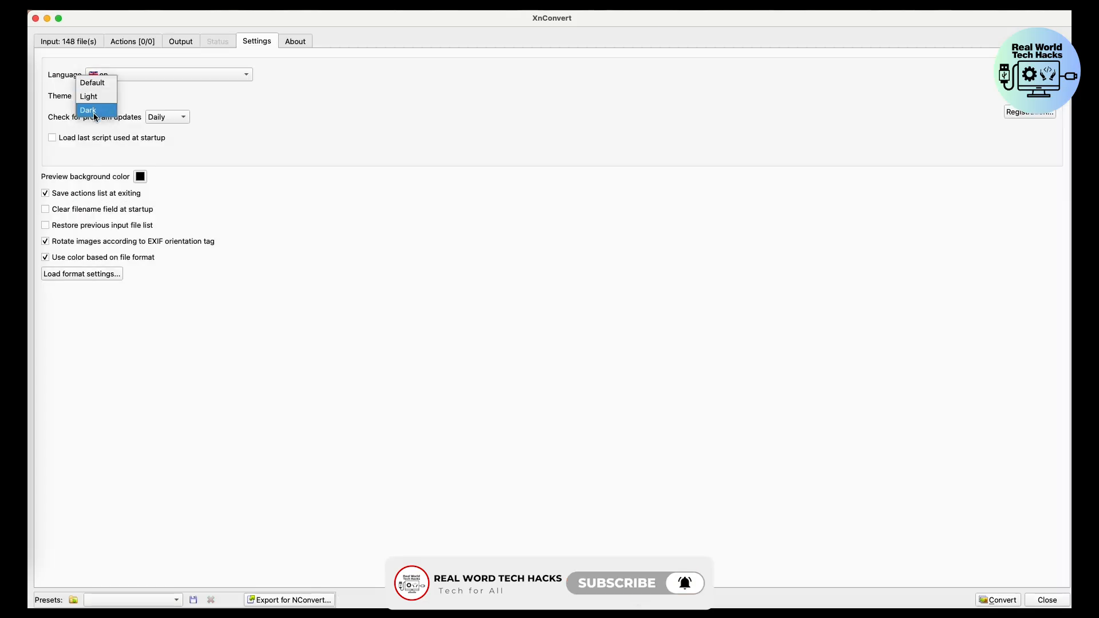
{"action": "left_click", "coordinate": [95, 111]}
{"action": "left_click", "coordinate": [104, 97]}
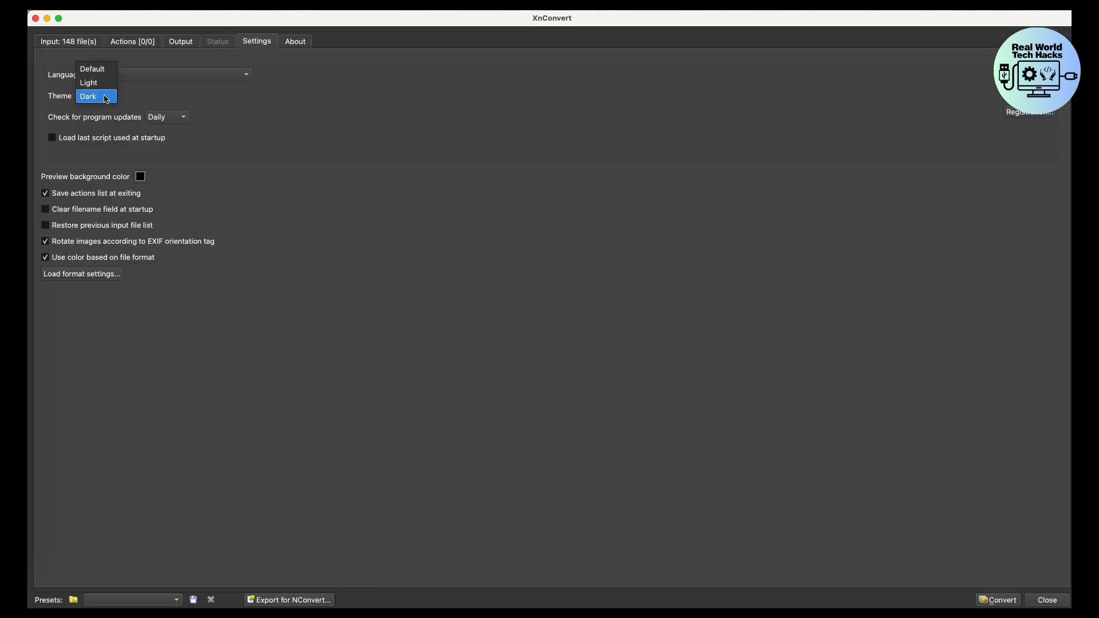
{"action": "left_click", "coordinate": [109, 71]}
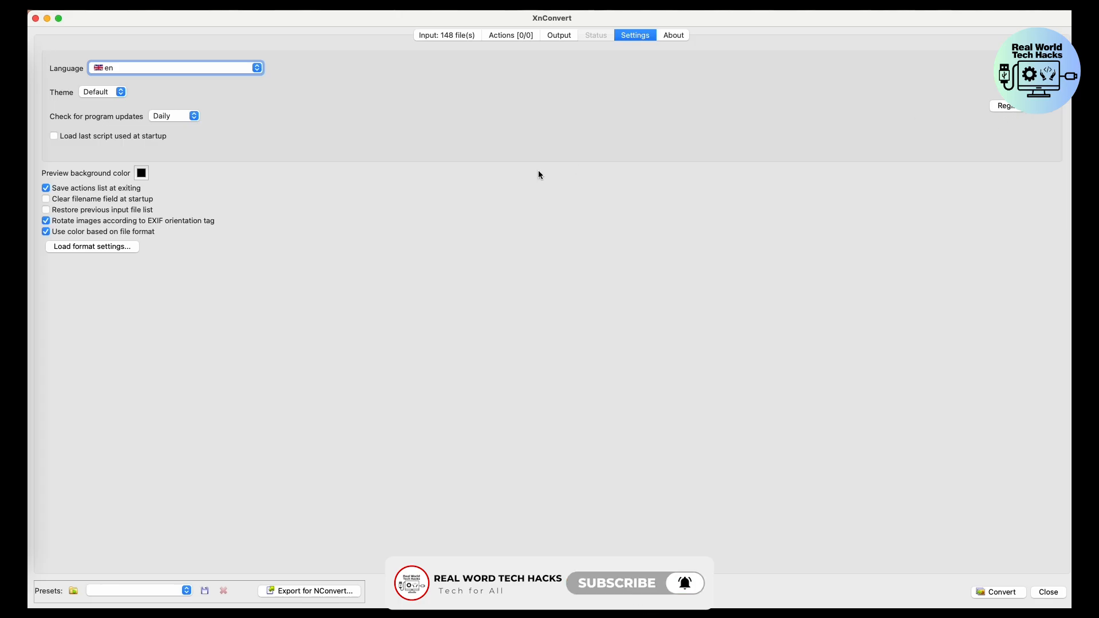
Step: View the program's version and licence information, and review the general and output settings
{"action": "left_click", "coordinate": [674, 36]}
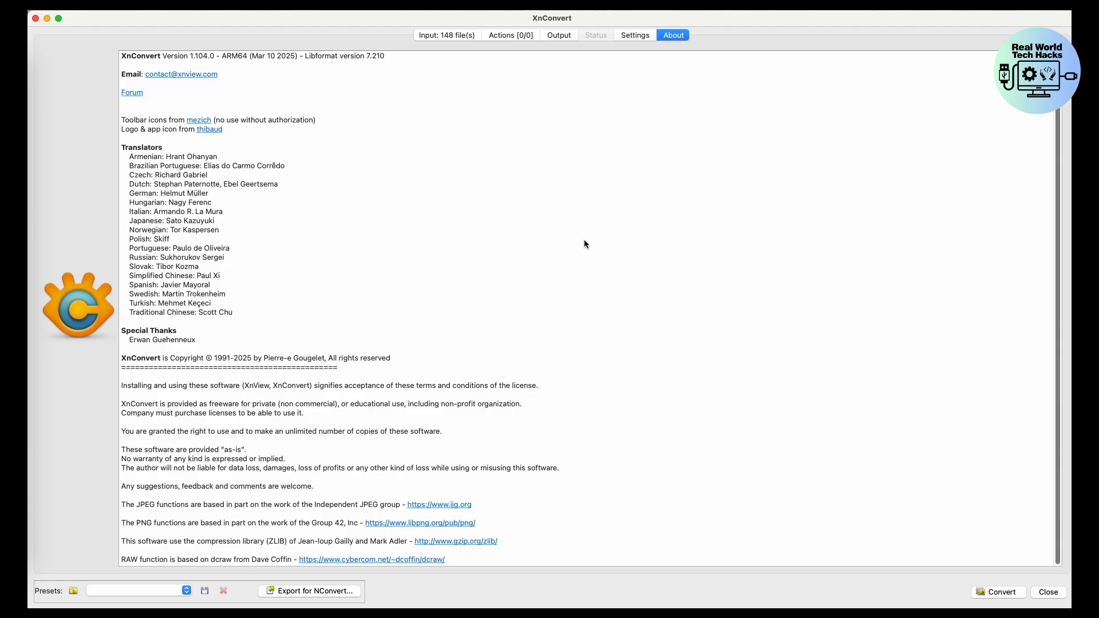
{"action": "left_click", "coordinate": [636, 35]}
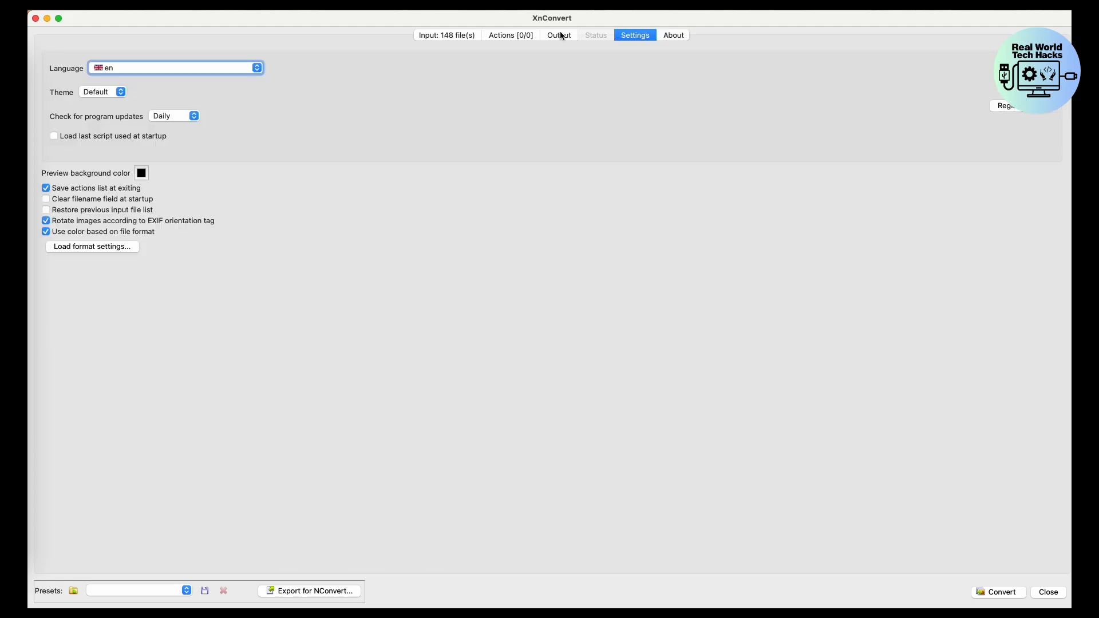
{"action": "left_click", "coordinate": [560, 35]}
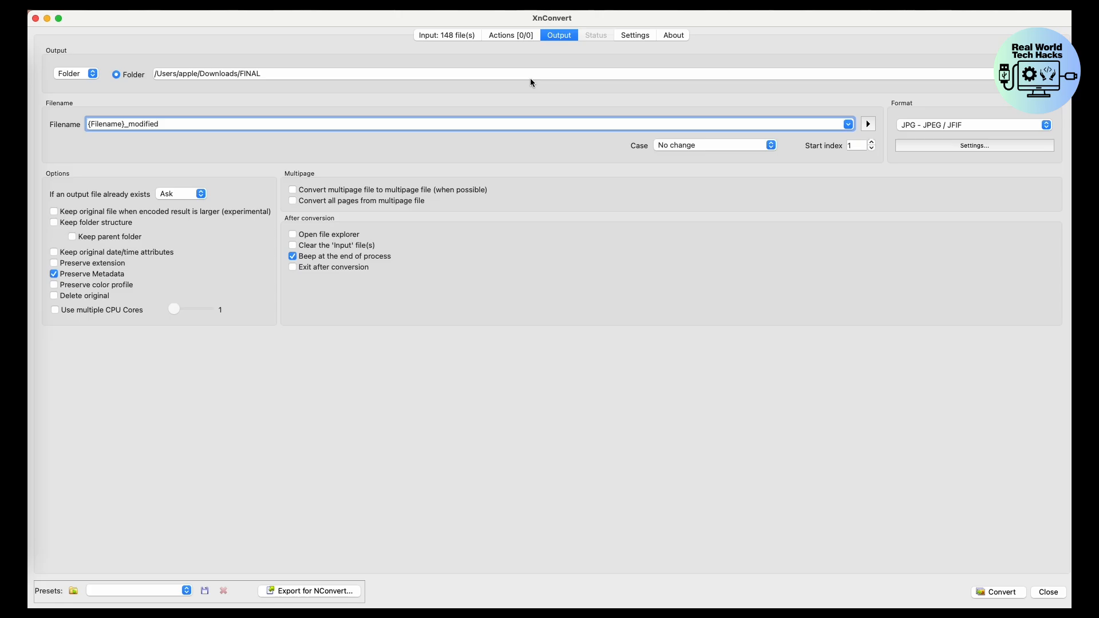
Step: Add an HLS adjustment action and set its saturation to -100, leaving hue and lightness at 0
{"action": "left_click", "coordinate": [522, 36]}
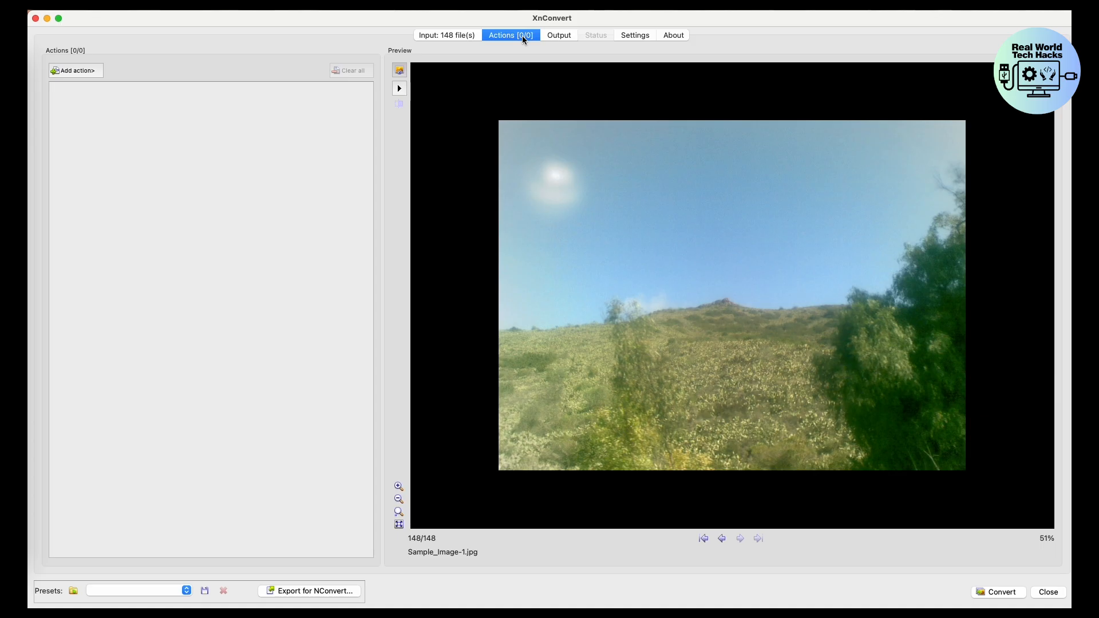
{"action": "left_click", "coordinate": [77, 70]}
{"action": "mouse_move", "coordinate": [132, 83]}
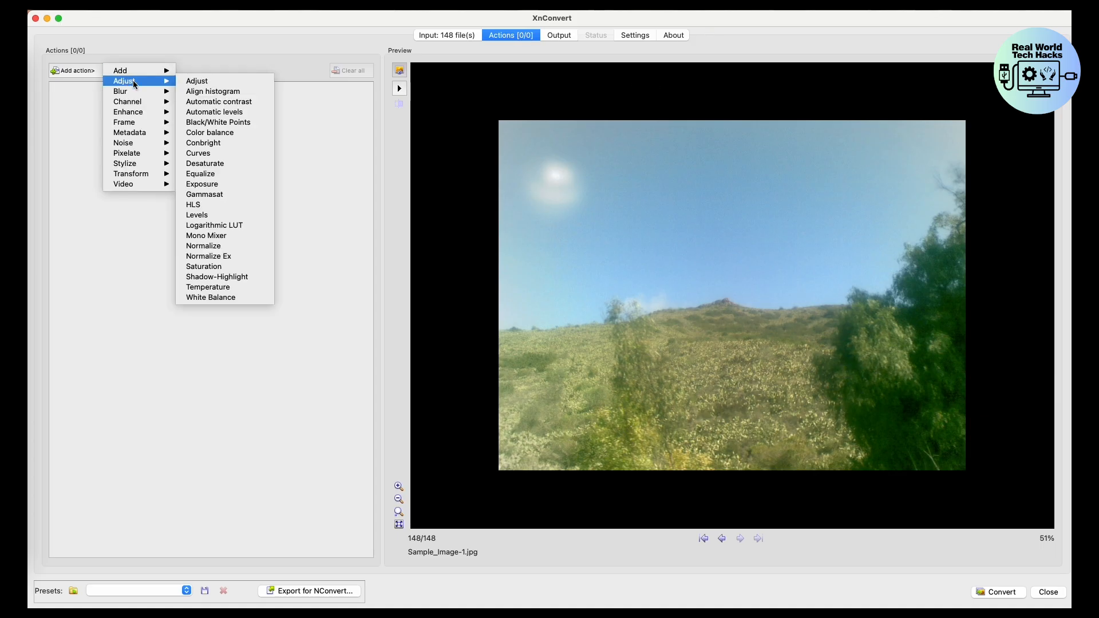
{"action": "left_click", "coordinate": [205, 207]}
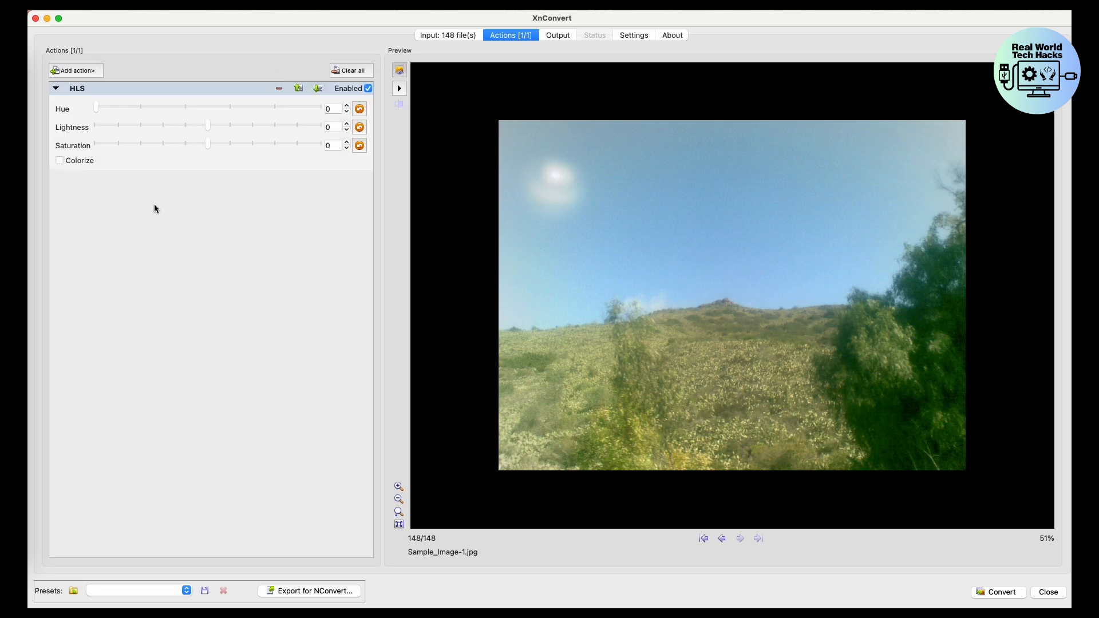
{"action": "left_click_drag", "start_coordinate": [207, 144], "coordinate": [67, 156]}
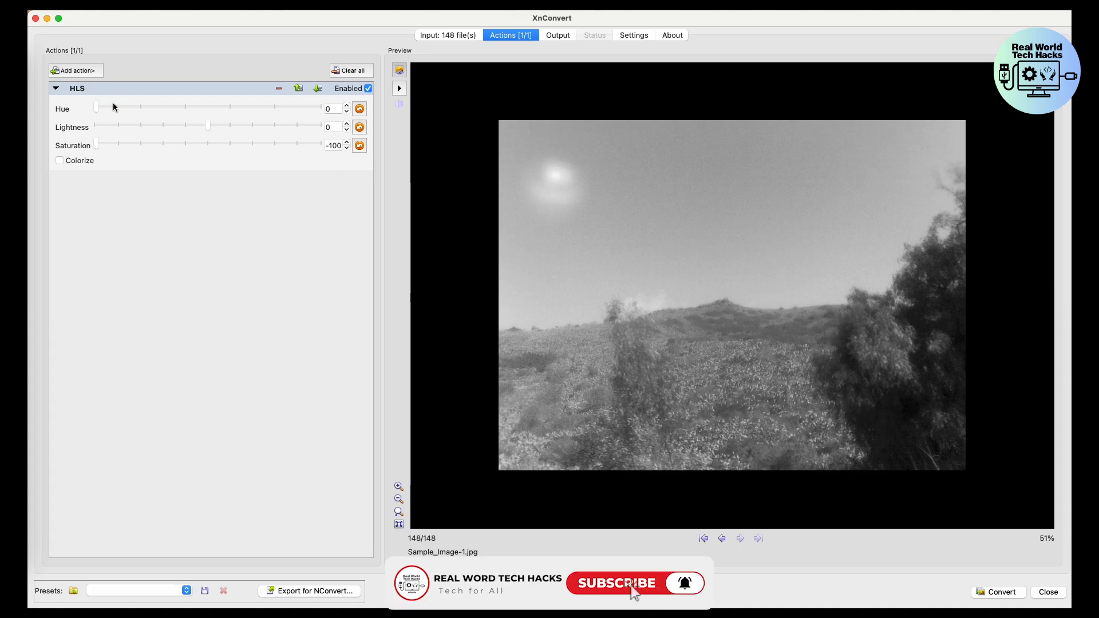
Step: Add a Resize transform action with Keep ratio disabled, set to 1920 pixels wide and 1080 pixels high
{"action": "left_click", "coordinate": [95, 71]}
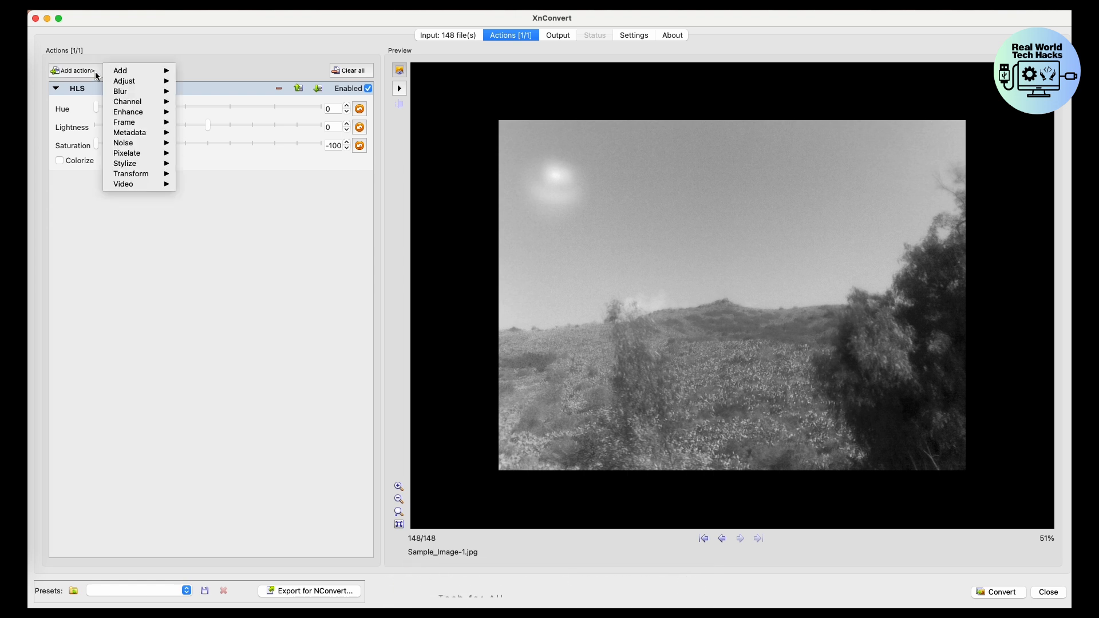
{"action": "left_click", "coordinate": [98, 71]}
{"action": "left_click", "coordinate": [92, 68]}
{"action": "mouse_move", "coordinate": [137, 174]}
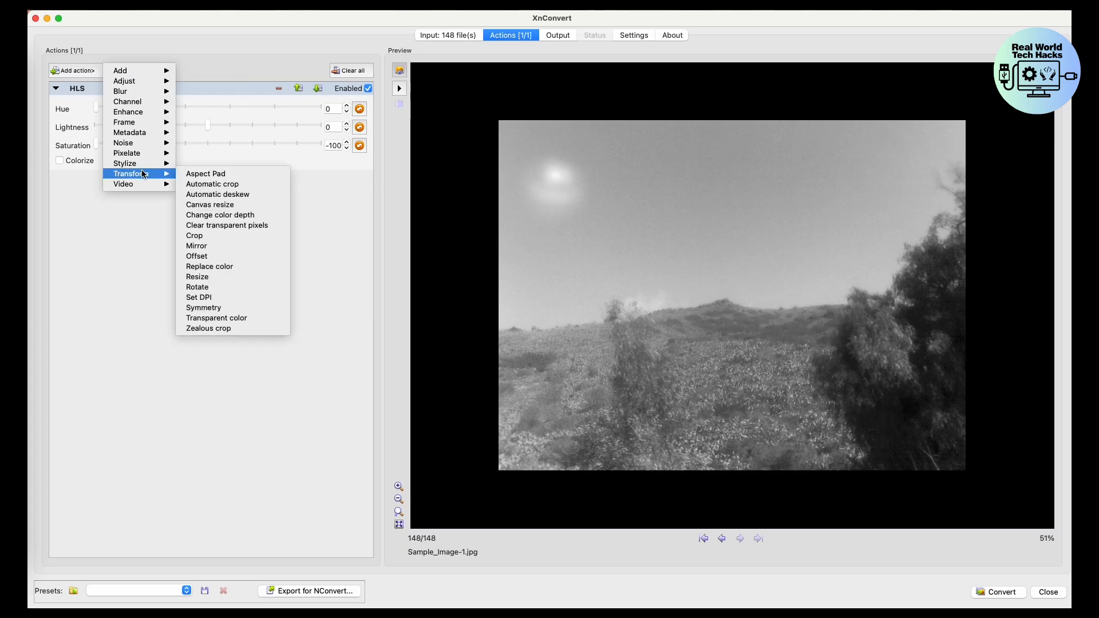
{"action": "left_click", "coordinate": [221, 275]}
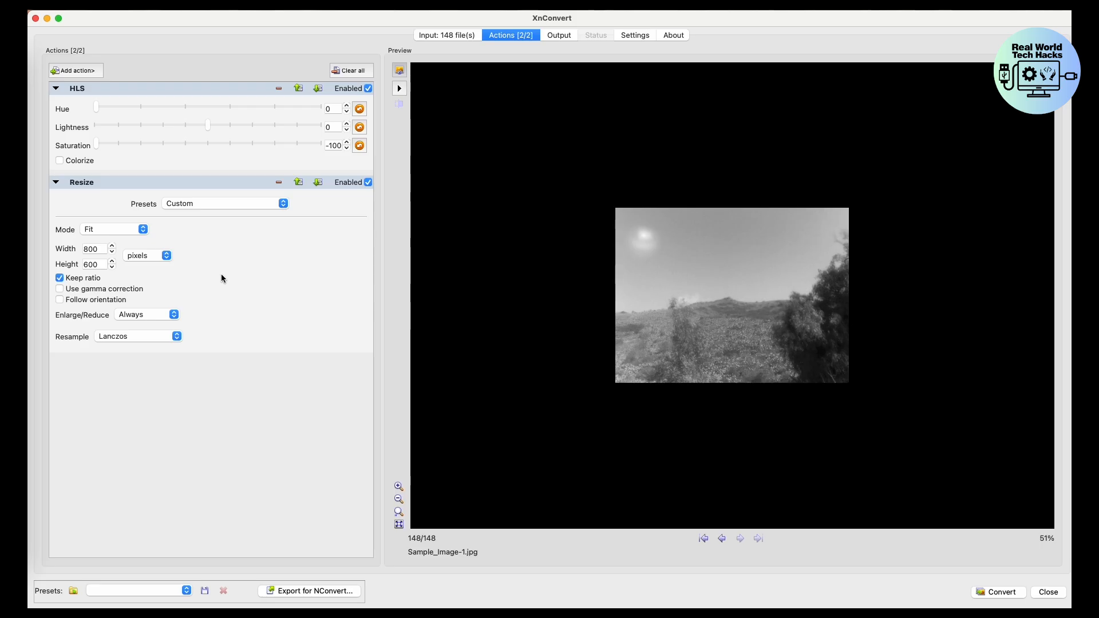
{"action": "left_click", "coordinate": [68, 281]}
{"action": "left_click_drag", "start_coordinate": [99, 265], "coordinate": [80, 265]}
{"action": "type", "text": "1080"}
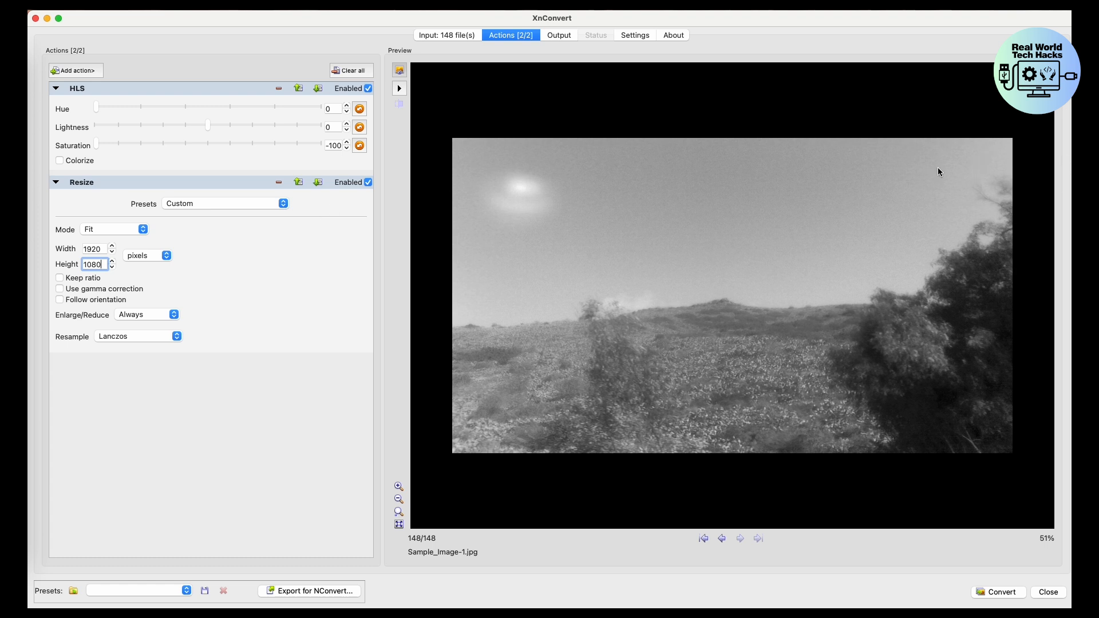
Step: Add a Watermark action that uses Sample Logo.png from the Downloads folder as its image
{"action": "left_click", "coordinate": [80, 71]}
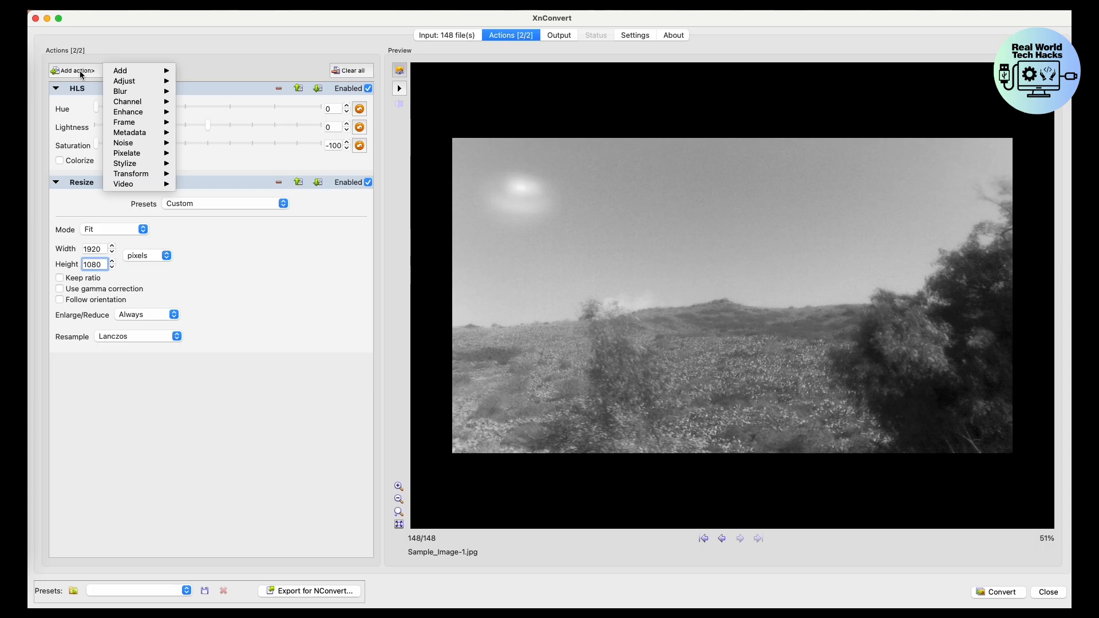
{"action": "mouse_move", "coordinate": [117, 74]}
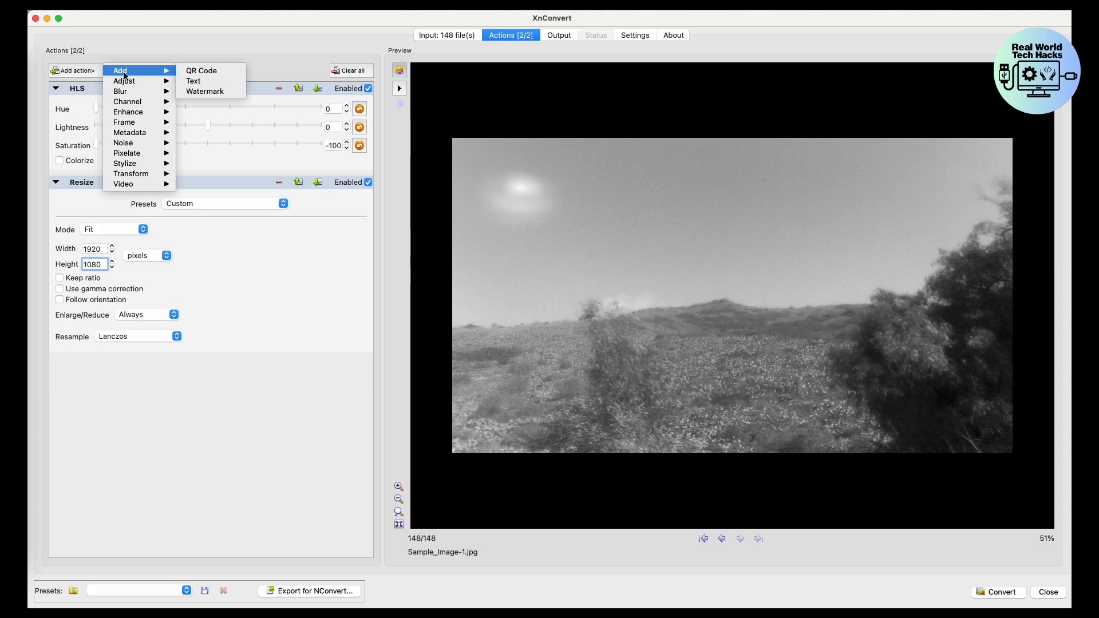
{"action": "left_click", "coordinate": [208, 90]}
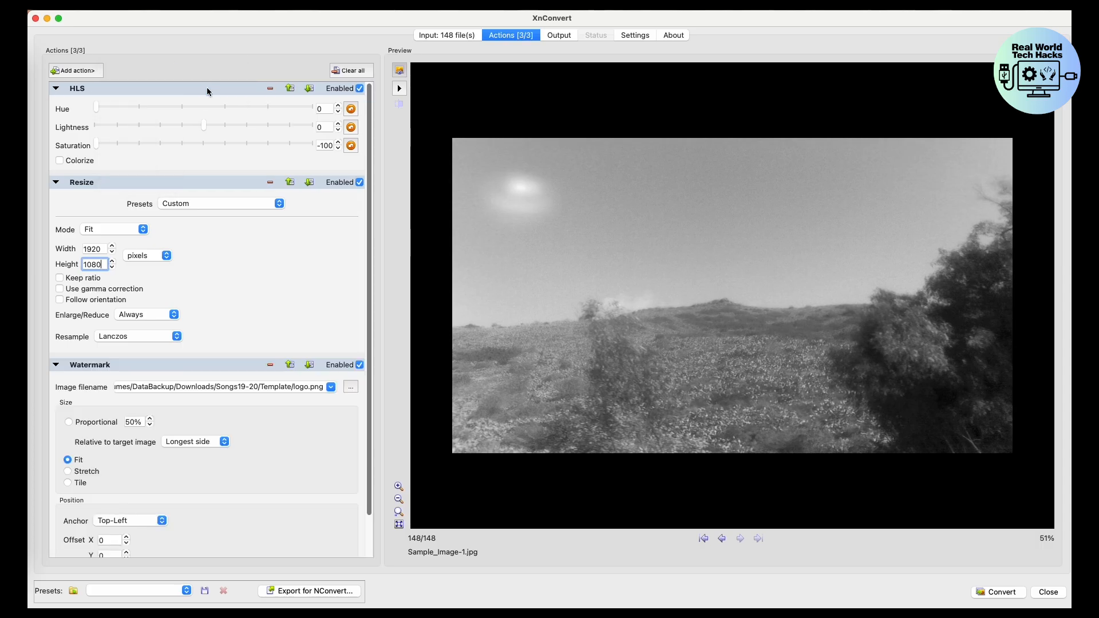
{"action": "left_click", "coordinate": [351, 387]}
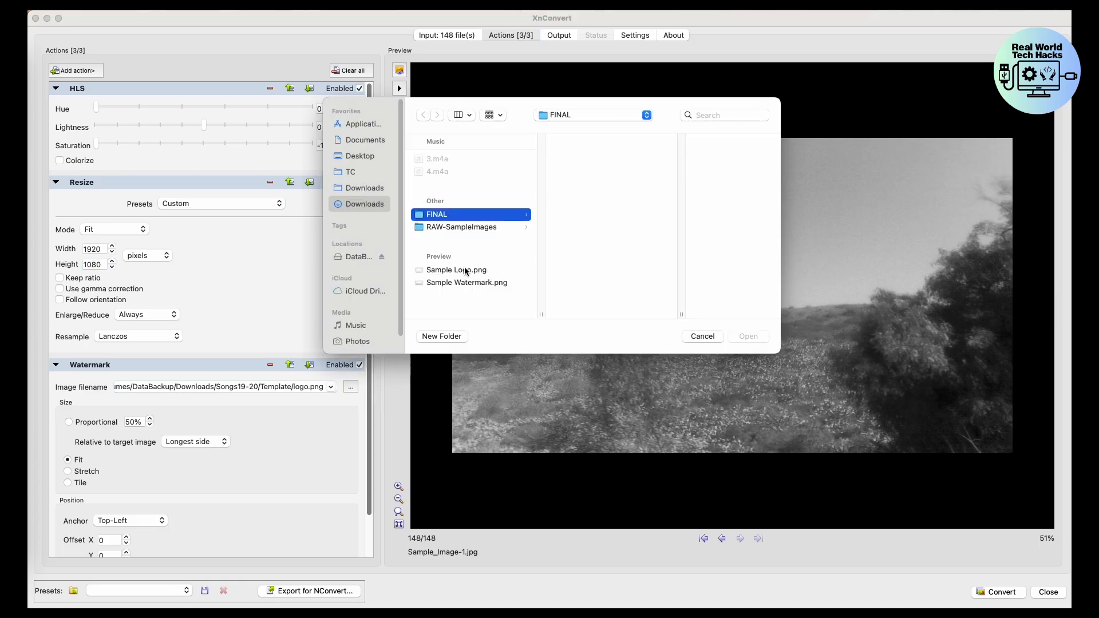
{"action": "left_click", "coordinate": [461, 271]}
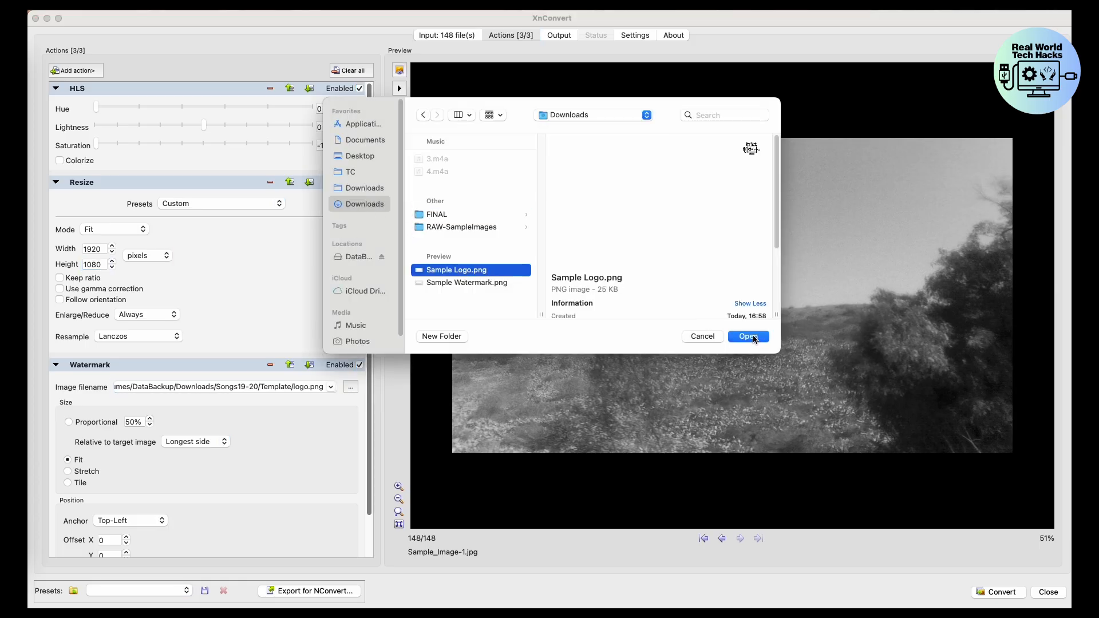
{"action": "left_click", "coordinate": [753, 337]}
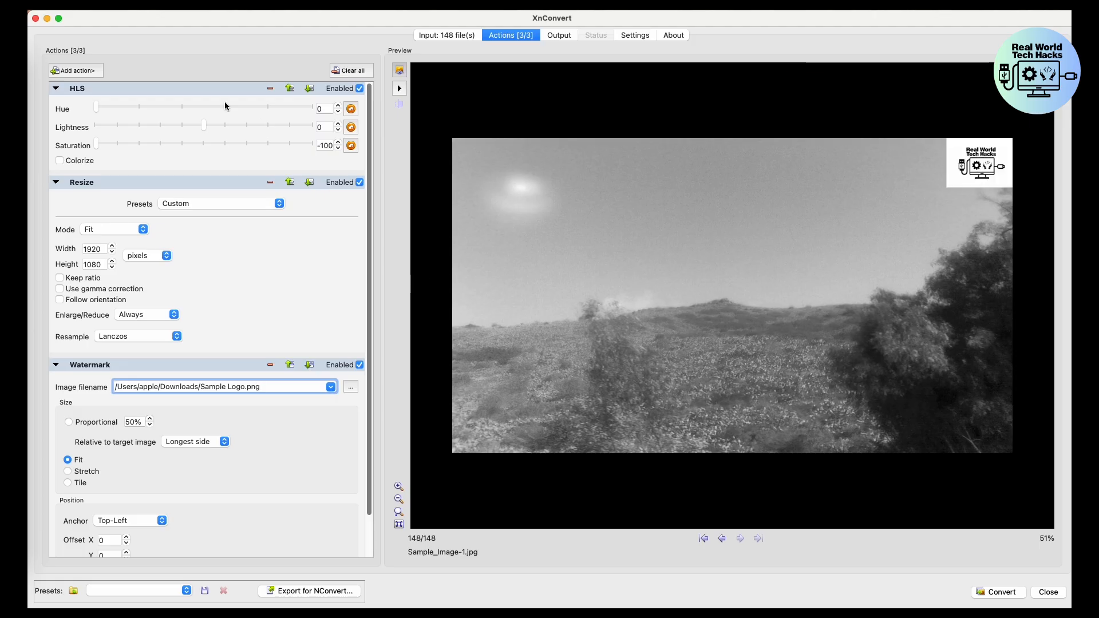
Step: Add a second Watermark action that uses Sample Watermark.png from the Downloads folder as its image
{"action": "left_click", "coordinate": [81, 70]}
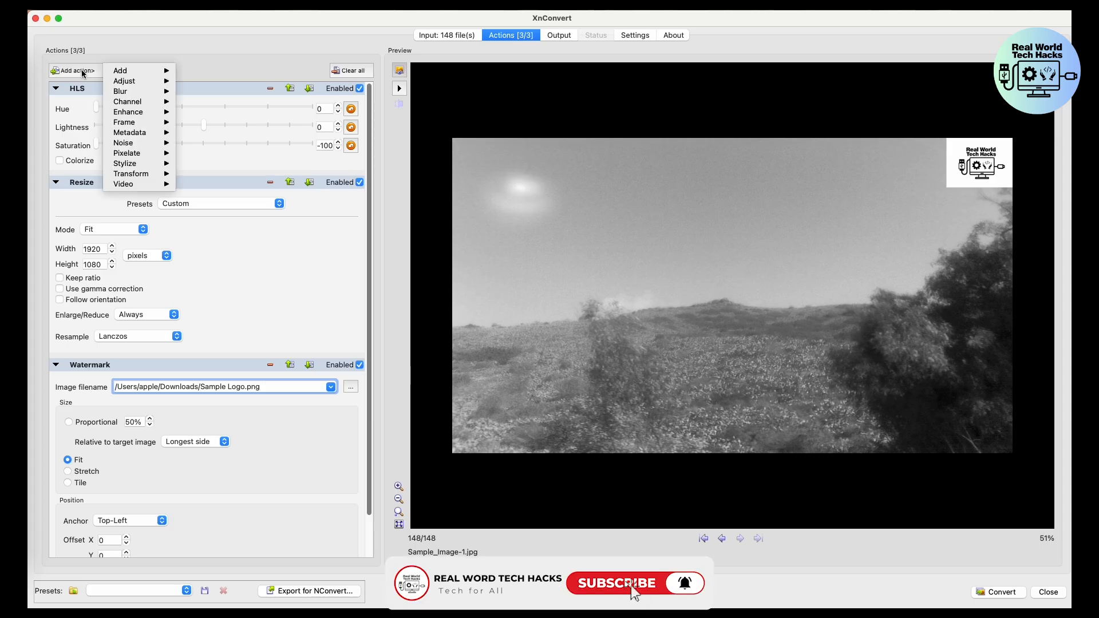
{"action": "mouse_move", "coordinate": [121, 71]}
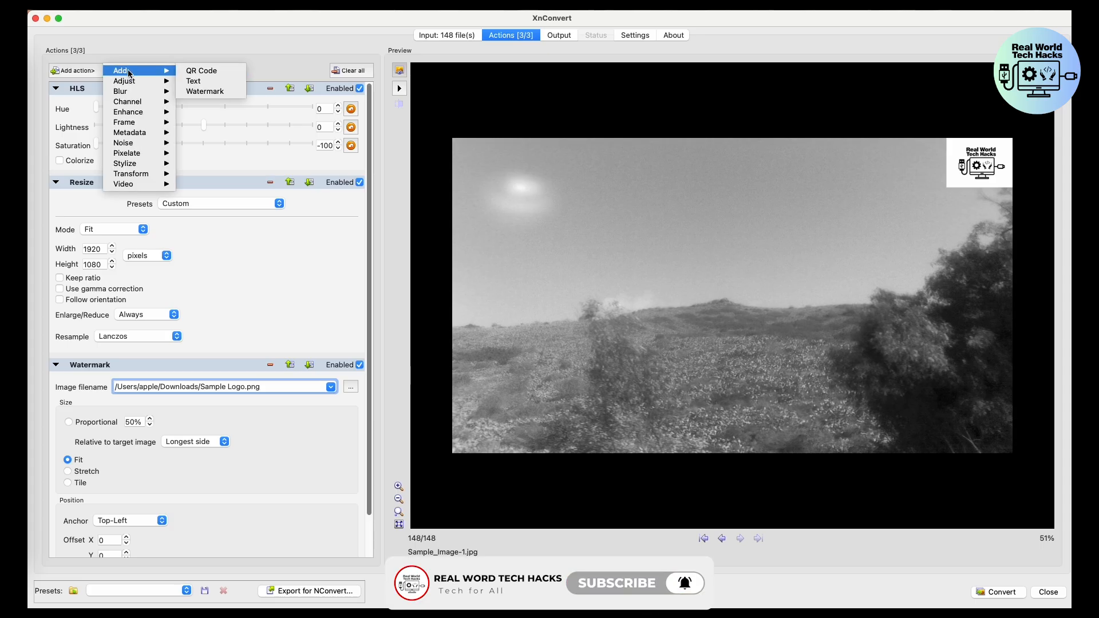
{"action": "left_click", "coordinate": [206, 91]}
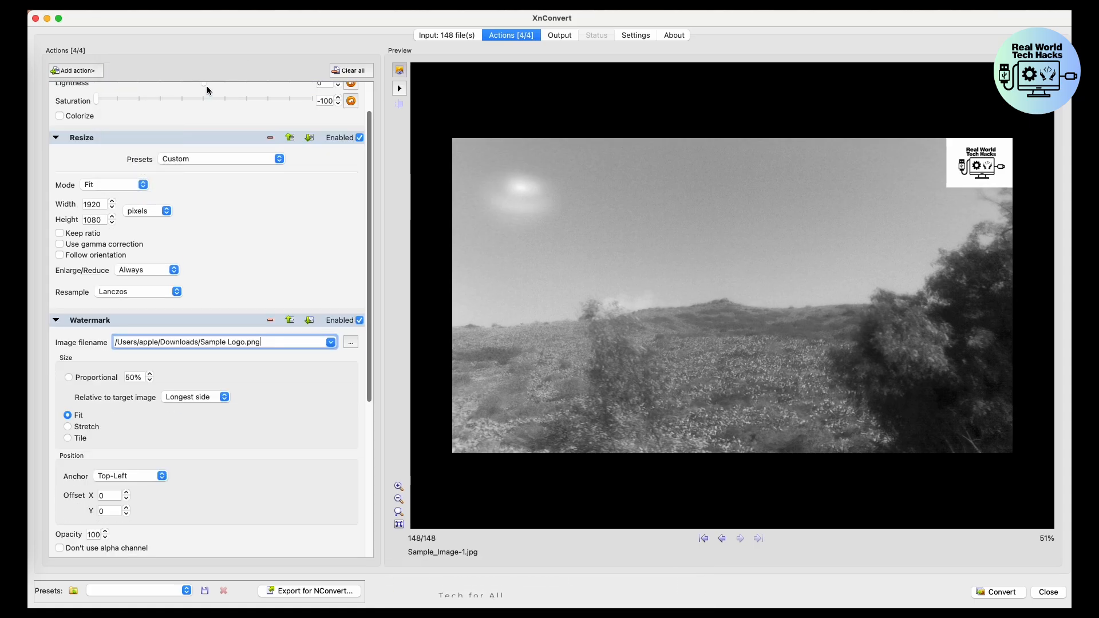
{"action": "scroll", "coordinate": [318, 311], "scroll_direction": "down", "scroll_amount": 5}
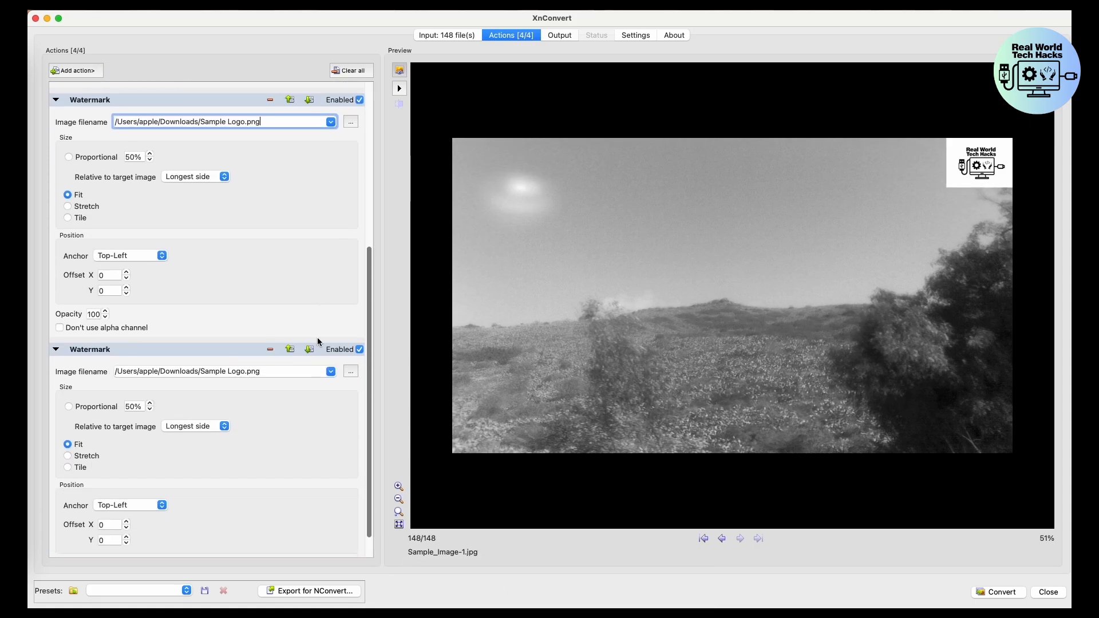
{"action": "left_click", "coordinate": [343, 353]}
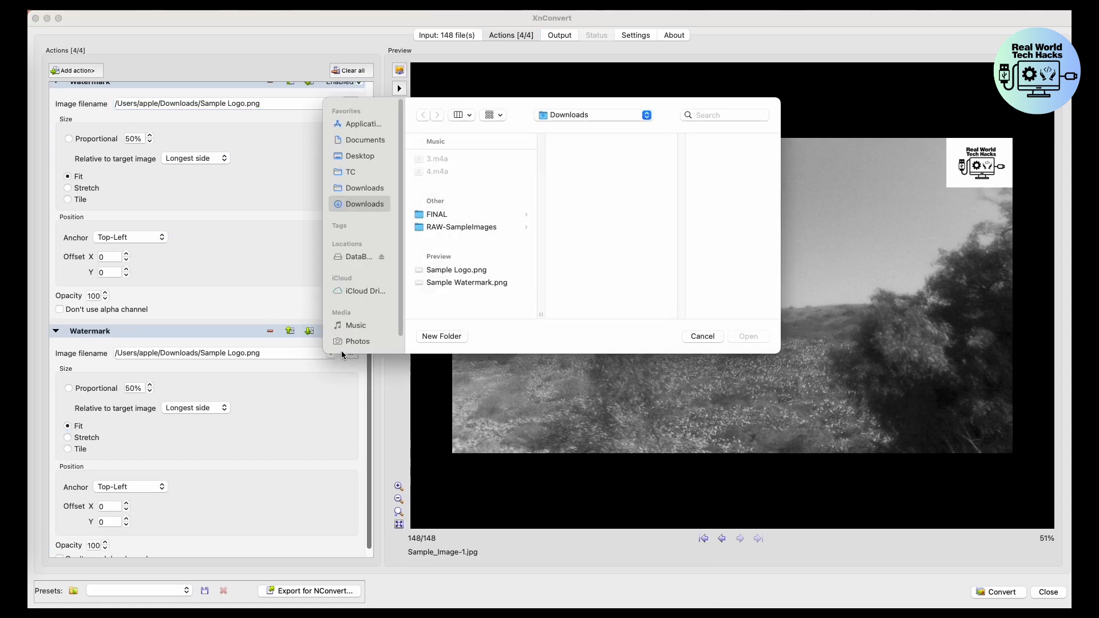
{"action": "left_click", "coordinate": [478, 283]}
{"action": "double_click", "coordinate": [478, 283]}
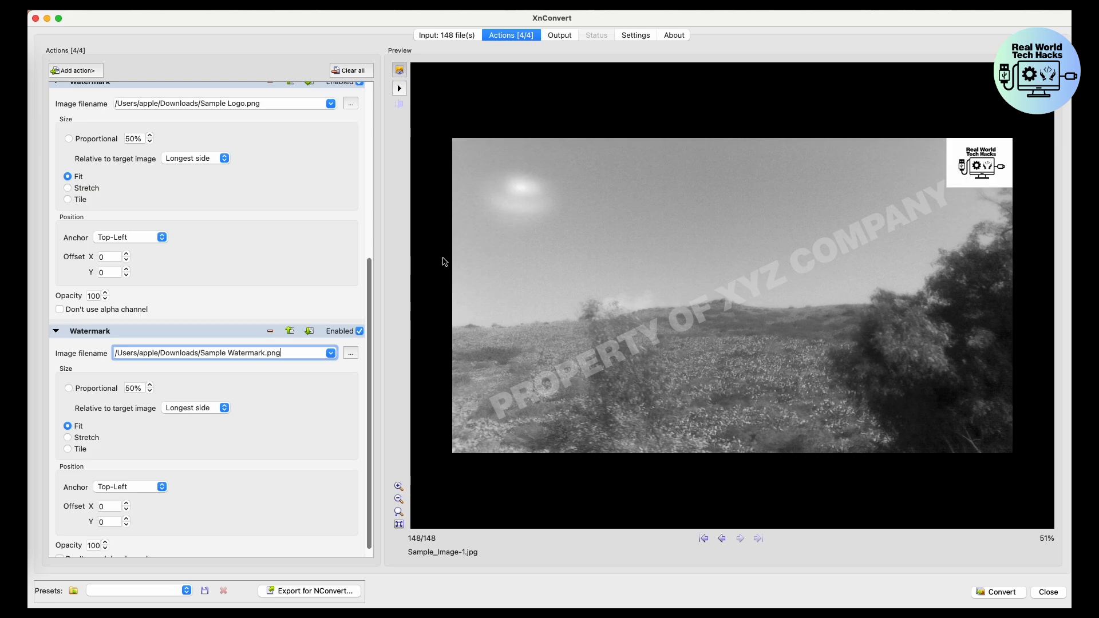
Step: Step the preview back from Sample_Image-1.jpg to Sample_Image-4.jpg to check the combined actions on several images
{"action": "left_click", "coordinate": [723, 540]}
{"action": "left_click", "coordinate": [723, 540]}
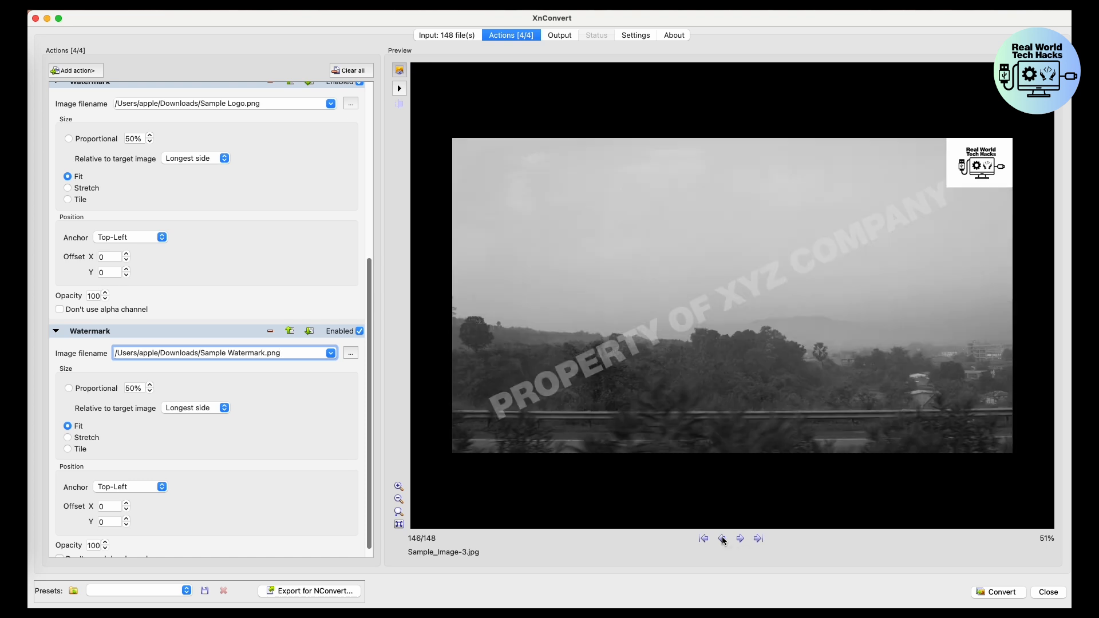
{"action": "left_click", "coordinate": [723, 539]}
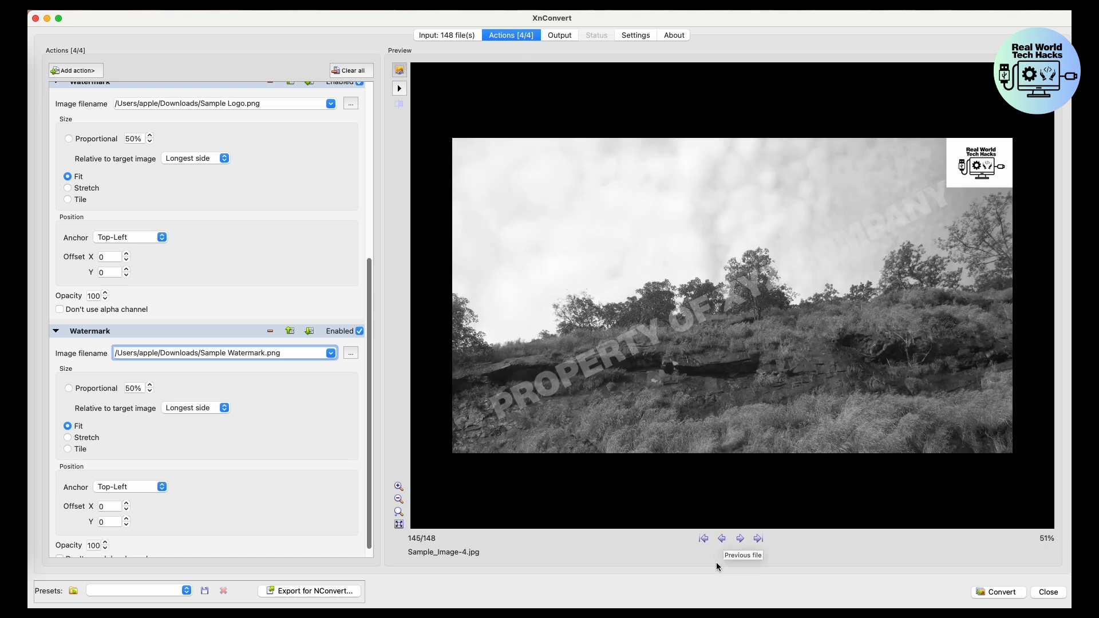
Step: Convert the 148 input images to JPG in the FINAL folder, using the {Filename}_modified naming pattern
{"action": "left_click", "coordinate": [566, 35]}
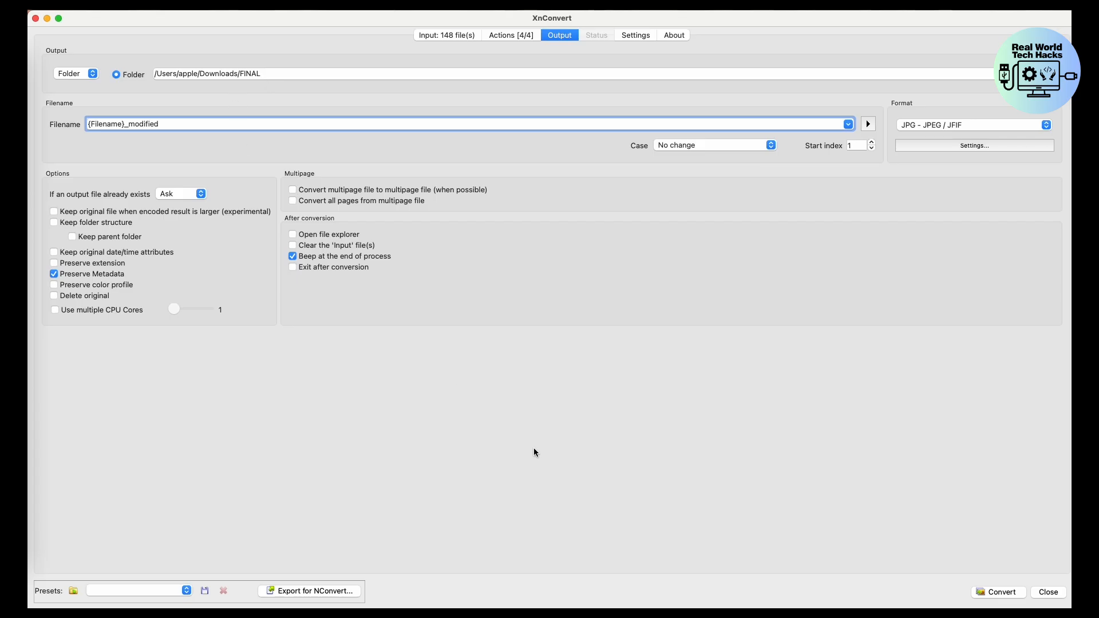
{"action": "left_click", "coordinate": [1000, 594]}
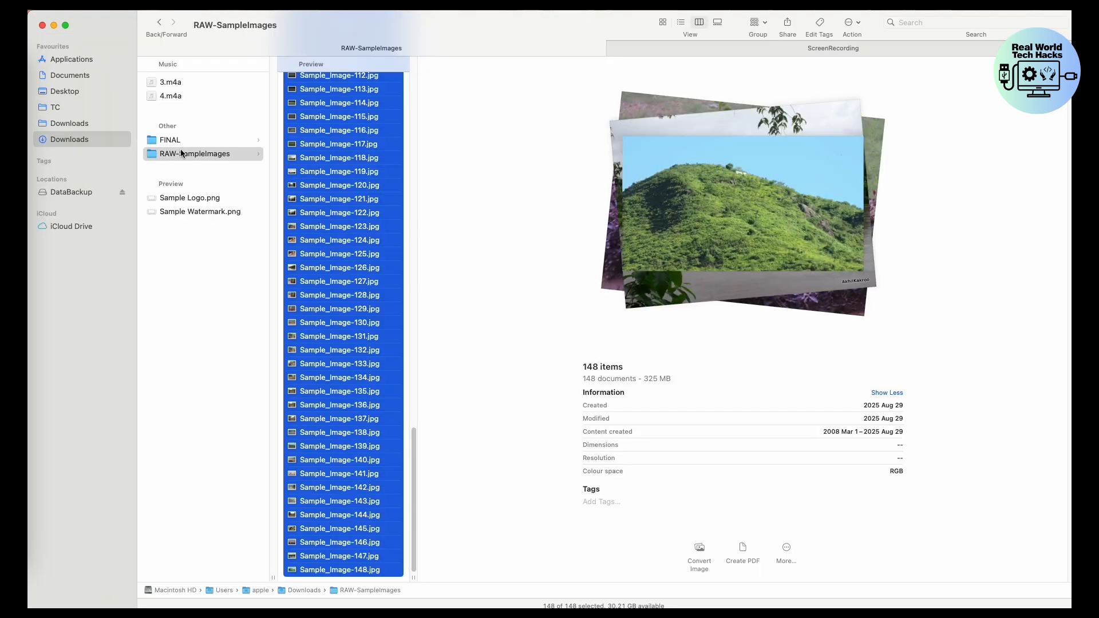
Step: Switch to Finder and open a large preview of Sample_Image-1_modified.jpg in the FINAL folder inside Downloads
{"action": "left_click", "coordinate": [185, 154]}
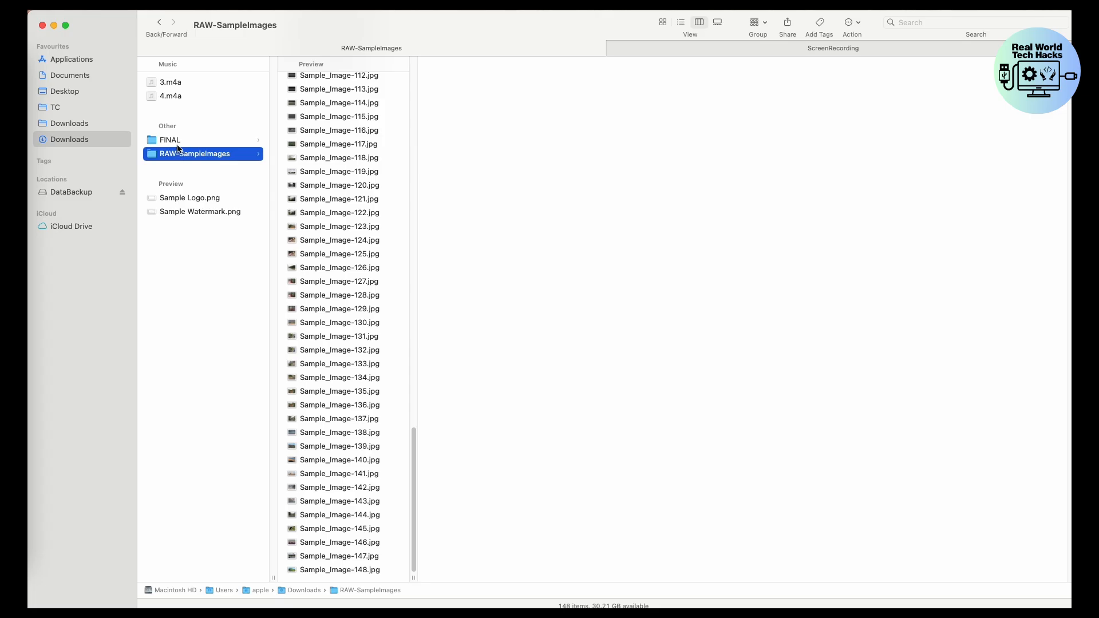
{"action": "key", "text": "Return"}
{"action": "left_click", "coordinate": [176, 140]}
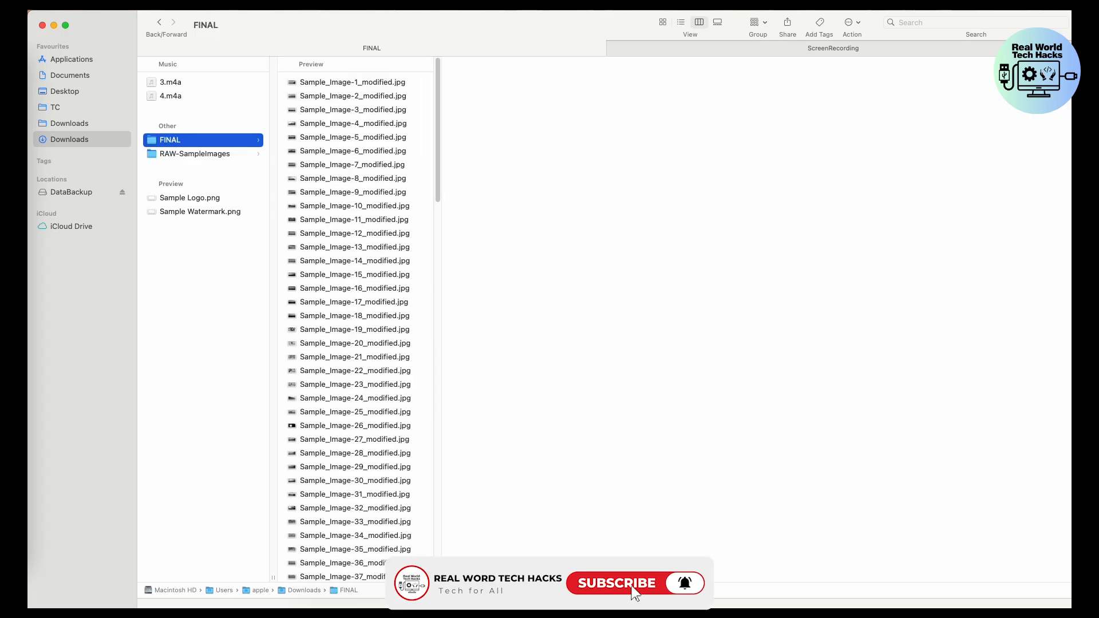
{"action": "left_click", "coordinate": [381, 85]}
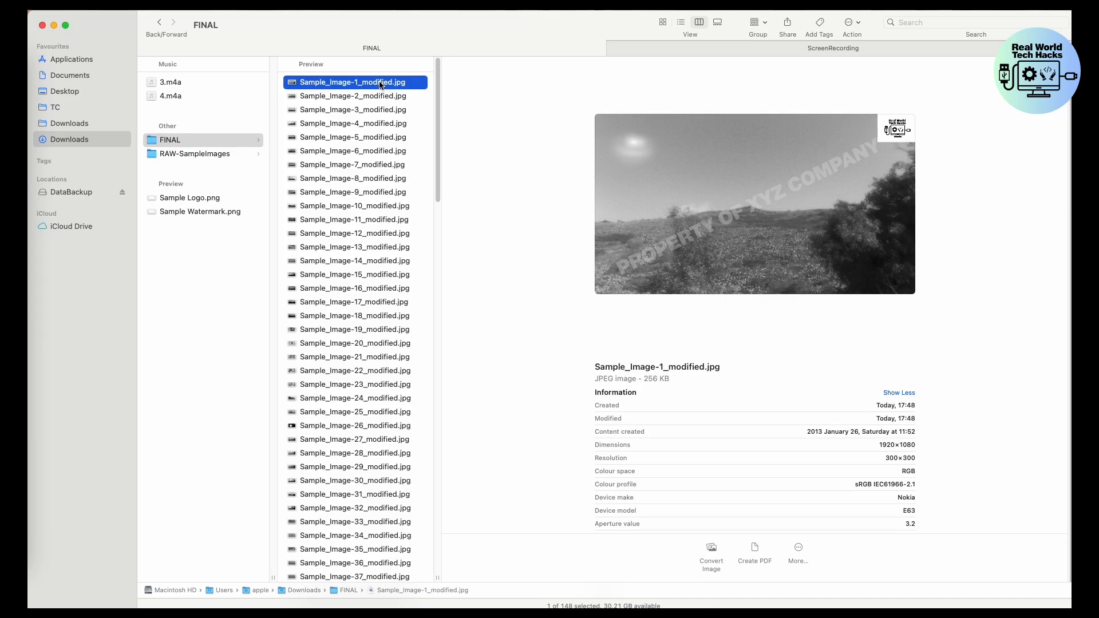
{"action": "key", "text": "space"}
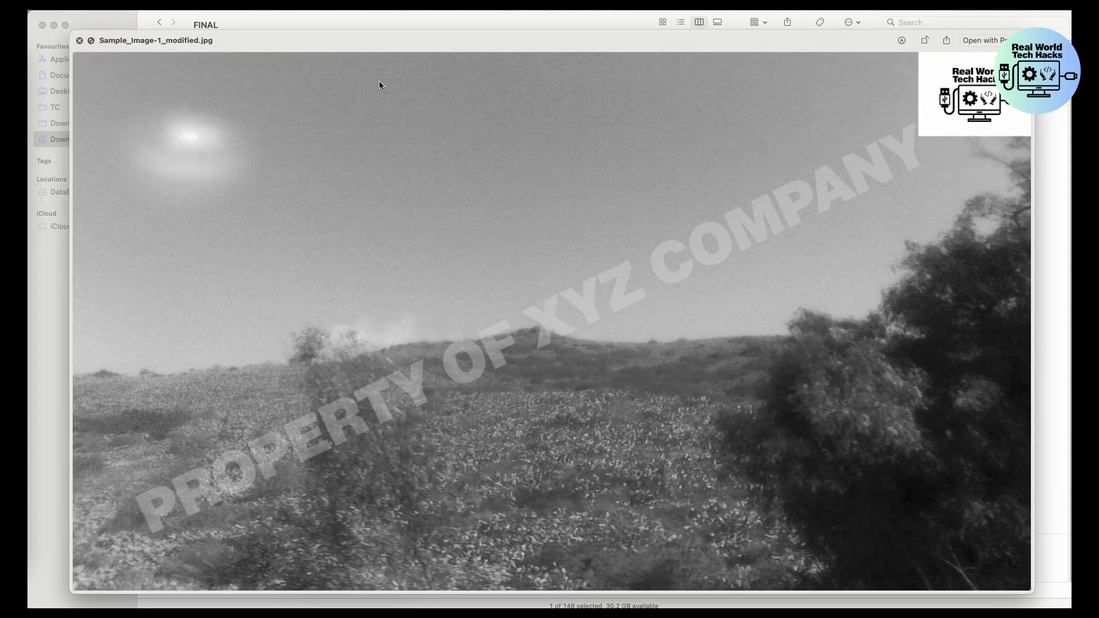
Step: Examine the converted images in the FINAL folder one after another for grayscale, logo and watermark, and close the preview
{"action": "key", "text": "Down"}
{"action": "key", "text": "Down"}
{"action": "key", "text": "Down"}
{"action": "key", "text": "Down"}
{"action": "key", "text": "Down"}
{"action": "key", "text": "Down"}
{"action": "key", "text": "Down"}
{"action": "key", "text": "Down"}
{"action": "key", "text": "Down"}
{"action": "key", "text": "Down"}
{"action": "key", "text": "Down"}
{"action": "key", "text": "Down"}
{"action": "key", "text": "Down"}
{"action": "key", "text": "Down"}
{"action": "key", "text": "Down"}
{"action": "key", "text": "Down"}
{"action": "key", "text": "Down"}
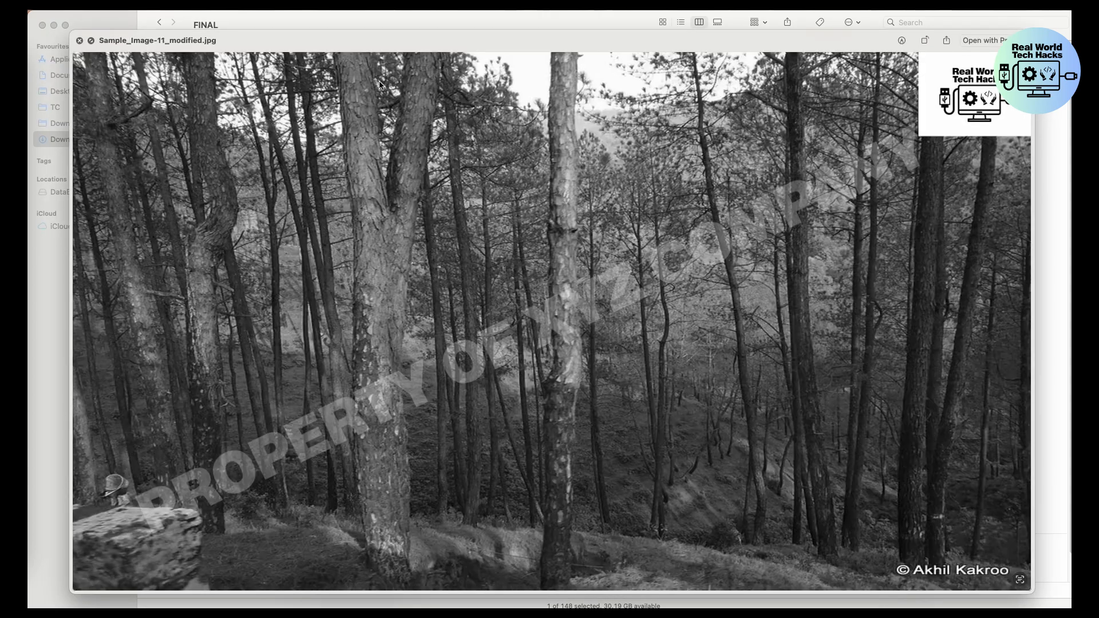
{"action": "key", "text": "Down"}
{"action": "key", "text": "Down"}
{"action": "key", "text": "Down"}
{"action": "key", "text": "Down"}
{"action": "key", "text": "Down"}
{"action": "key", "text": "space"}
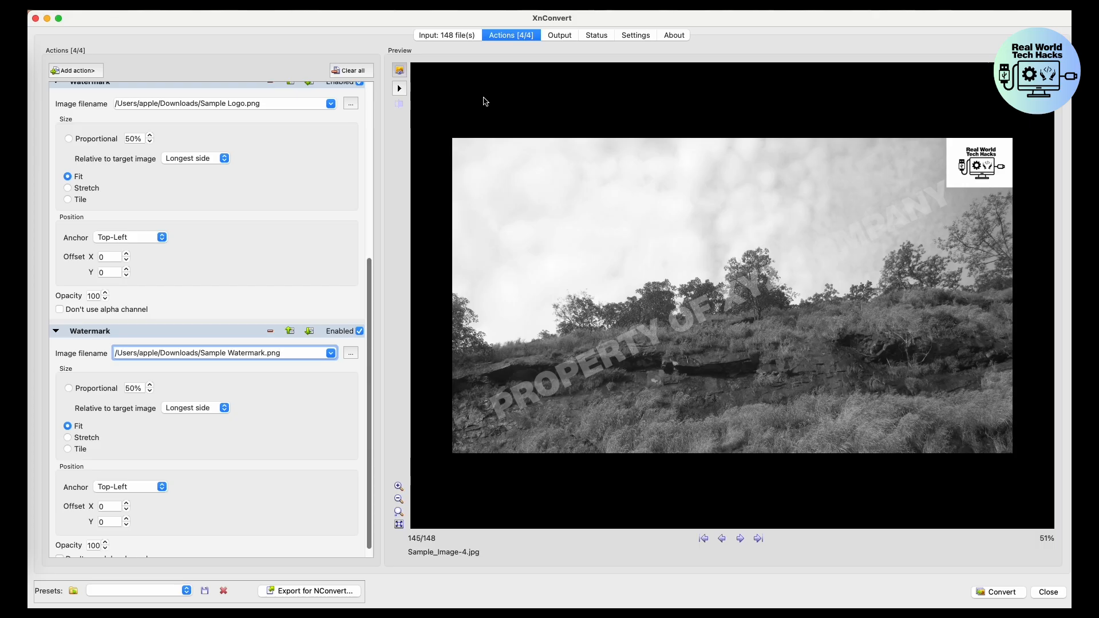
Step: Switch to XnConvert and open the dialog for saving the current set of four actions as a script
{"action": "left_click", "coordinate": [370, 119]}
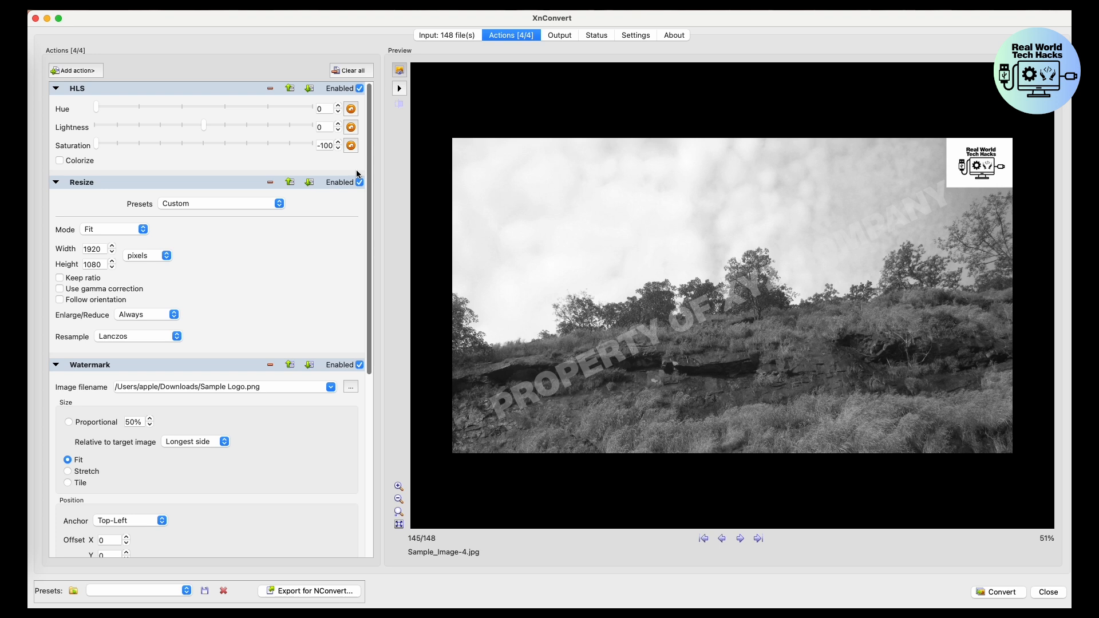
{"action": "left_click", "coordinate": [204, 591]}
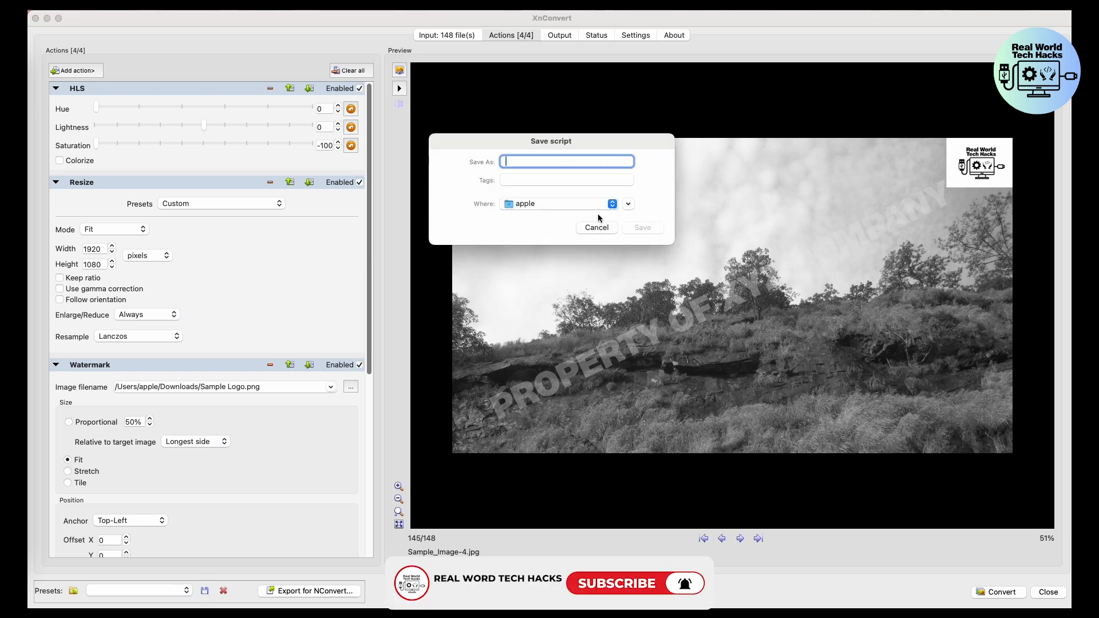